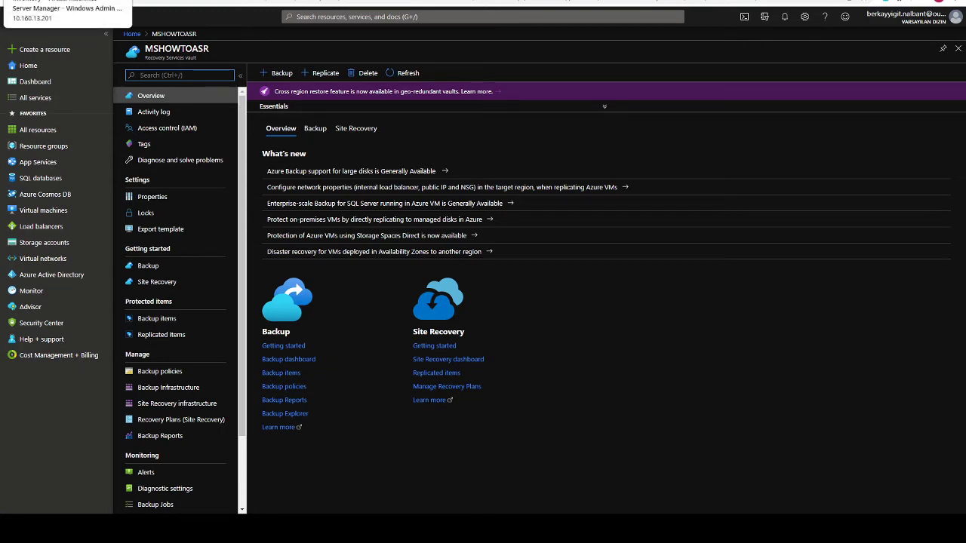
Switch to the PowerPoint presentation and review the slide about setting up the host with Azure Site Recovery
{"action": "left_click", "coordinate": [68, 2]}
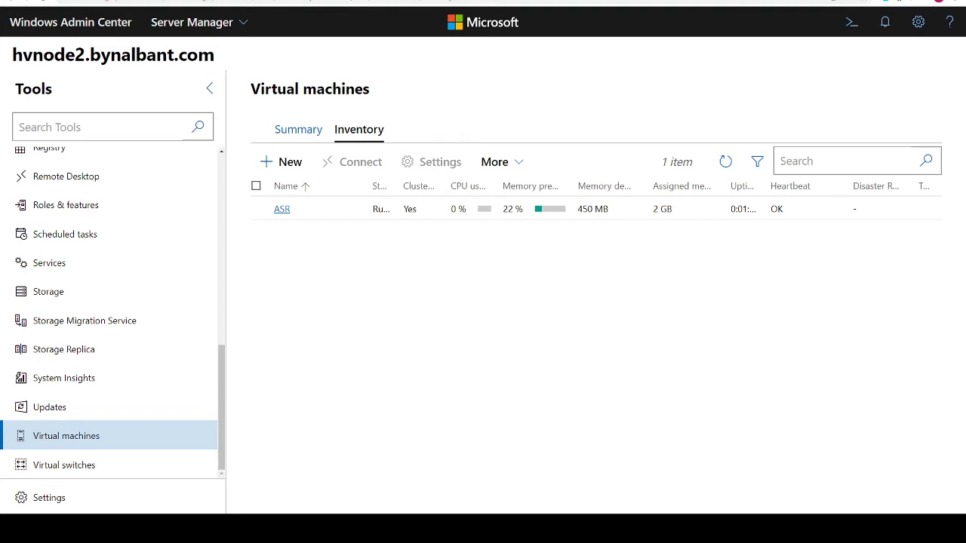
{"action": "key", "text": "alt+Tab"}
{"action": "key", "text": "Down"}
{"action": "key", "text": "Down"}
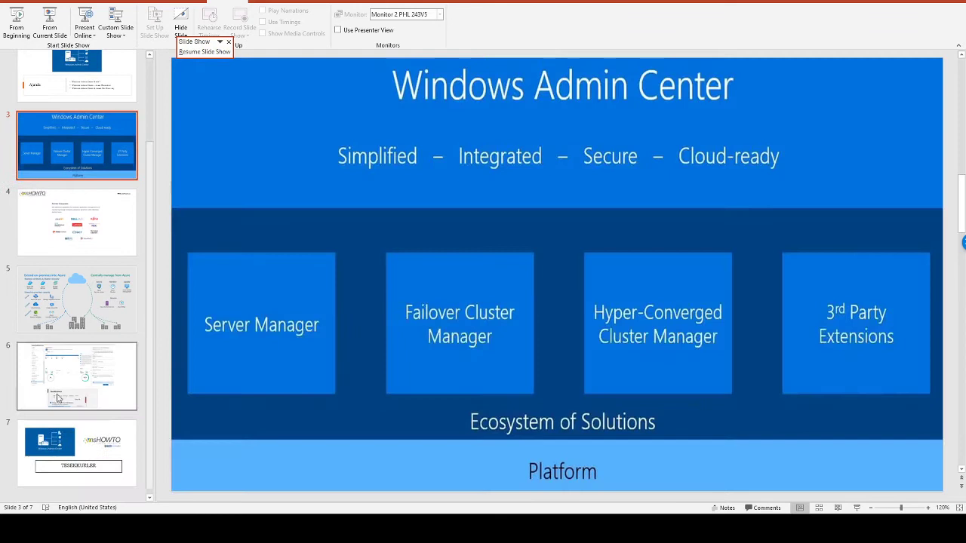
{"action": "left_click", "coordinate": [102, 378]}
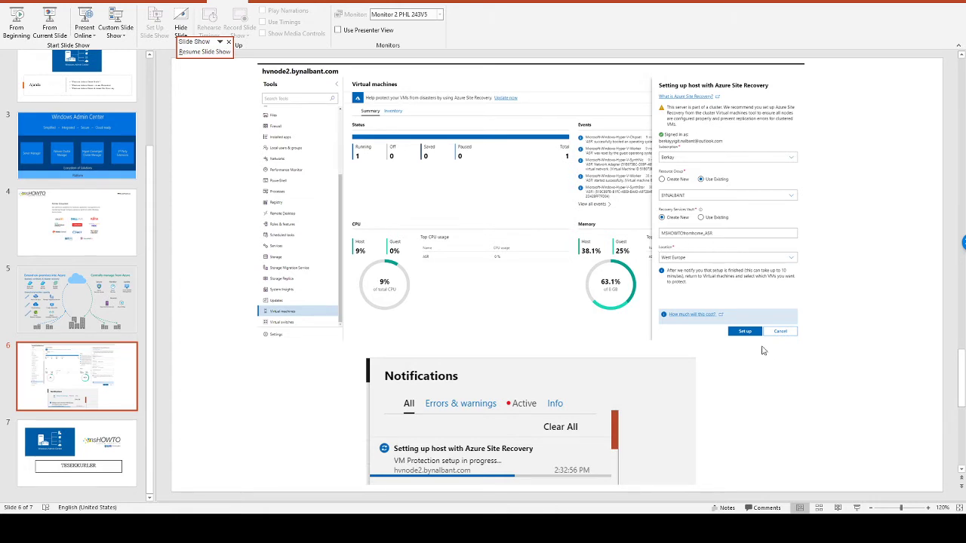
{"action": "scroll", "coordinate": [713, 381], "scroll_direction": "down", "scroll_amount": 1}
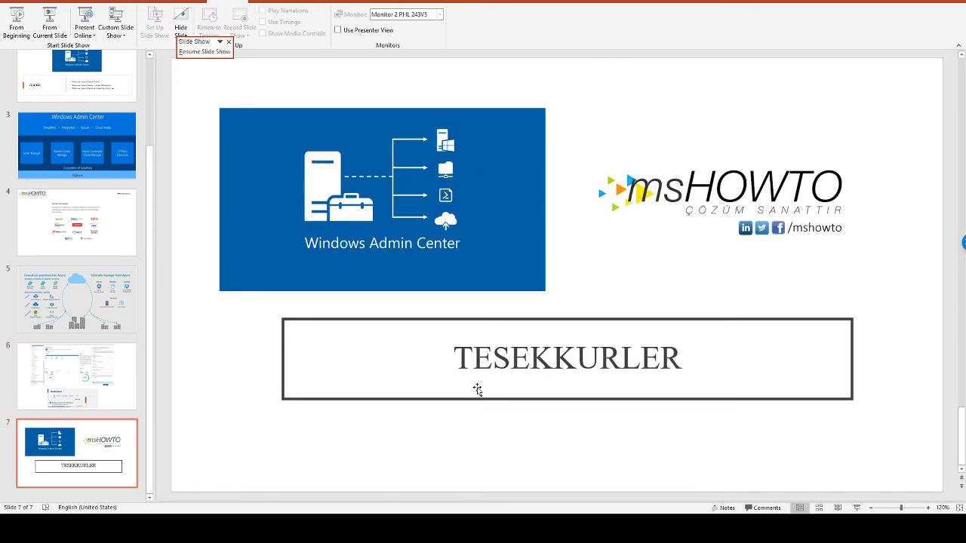
{"action": "scroll", "coordinate": [480, 400], "scroll_direction": "up", "scroll_amount": 2}
{"action": "scroll", "coordinate": [491, 419], "scroll_direction": "down", "scroll_amount": 1}
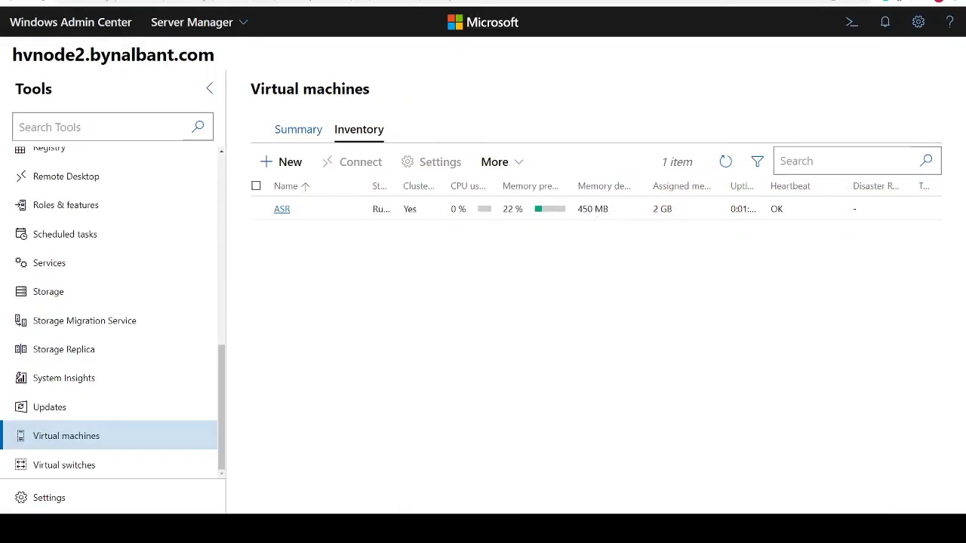
Switch to the Azure portal and open the MSHOWTOASR Recovery Services vault from the BYNALBANT resource group
{"action": "left_click", "coordinate": [354, 2]}
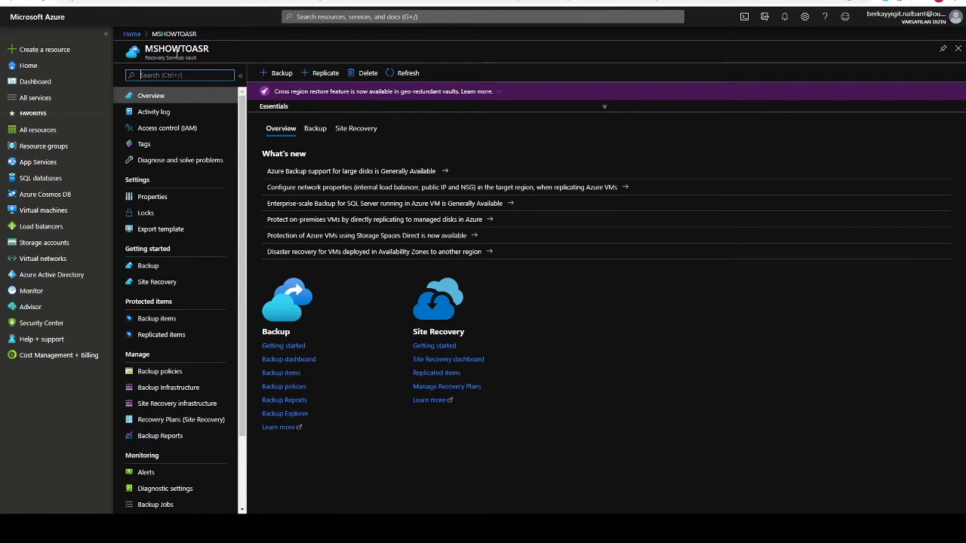
{"action": "left_click", "coordinate": [130, 34]}
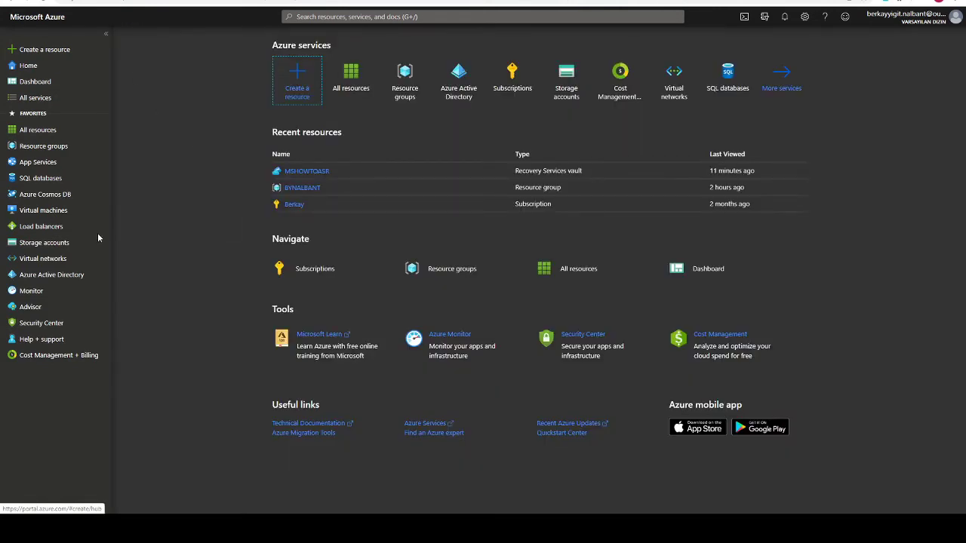
{"action": "left_click", "coordinate": [51, 148]}
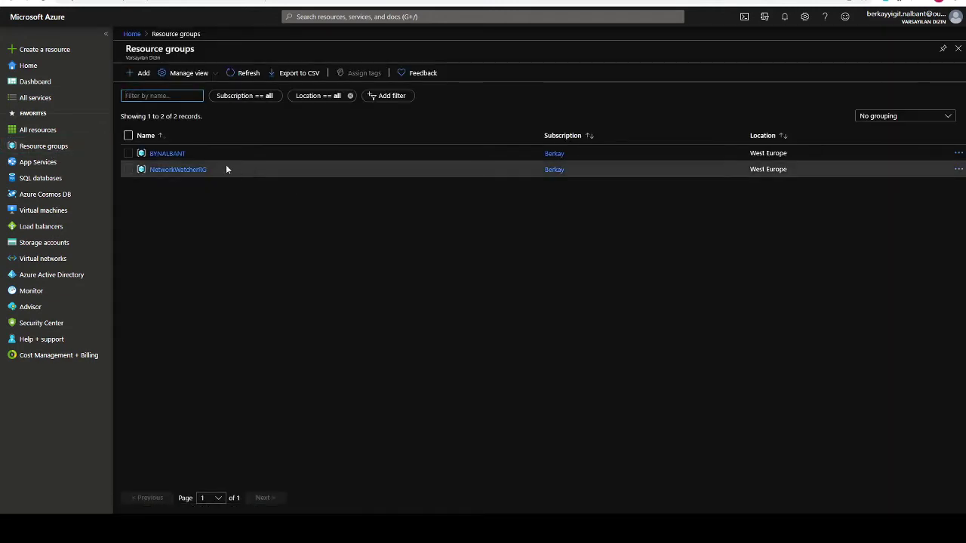
{"action": "left_click", "coordinate": [180, 155]}
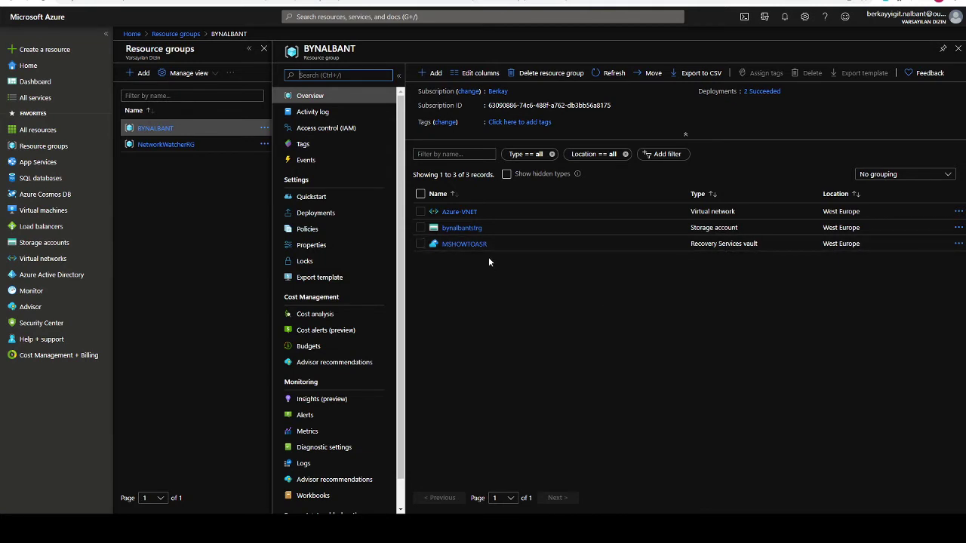
{"action": "left_click", "coordinate": [464, 245]}
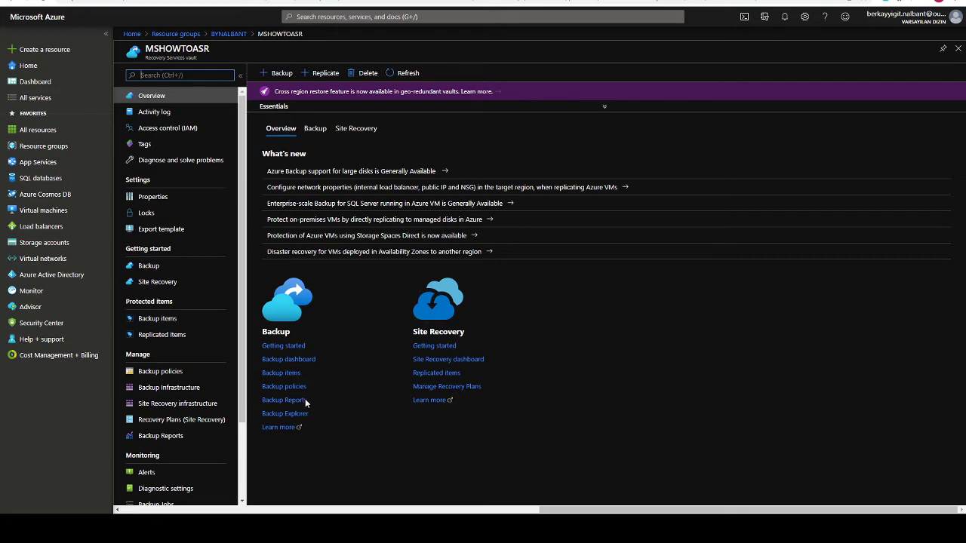
Check the vault's Hyper-V hosts in the Site Recovery infrastructure against the host name shown in Windows Admin Center
{"action": "left_click", "coordinate": [197, 406]}
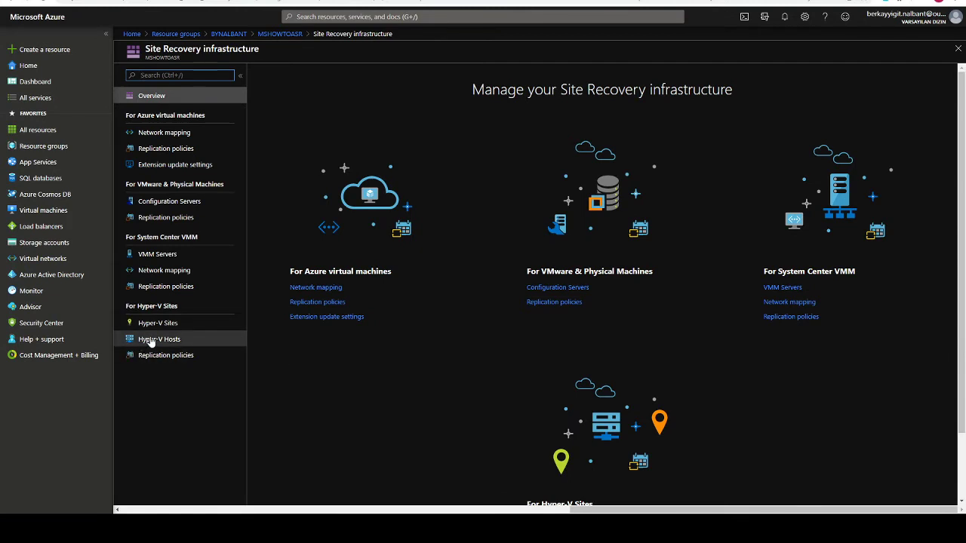
{"action": "left_click", "coordinate": [151, 341]}
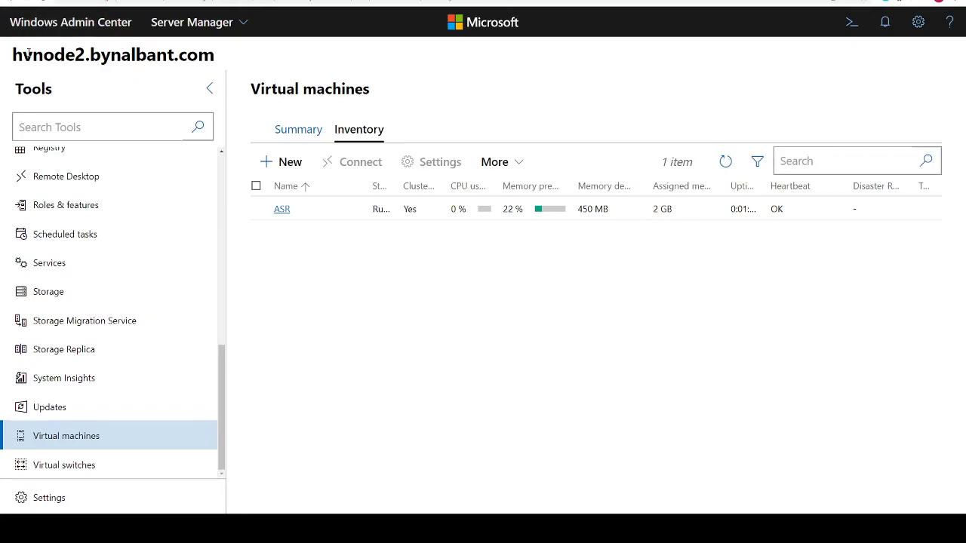
{"action": "left_click_drag", "start_coordinate": [28, 54], "coordinate": [242, 60]}
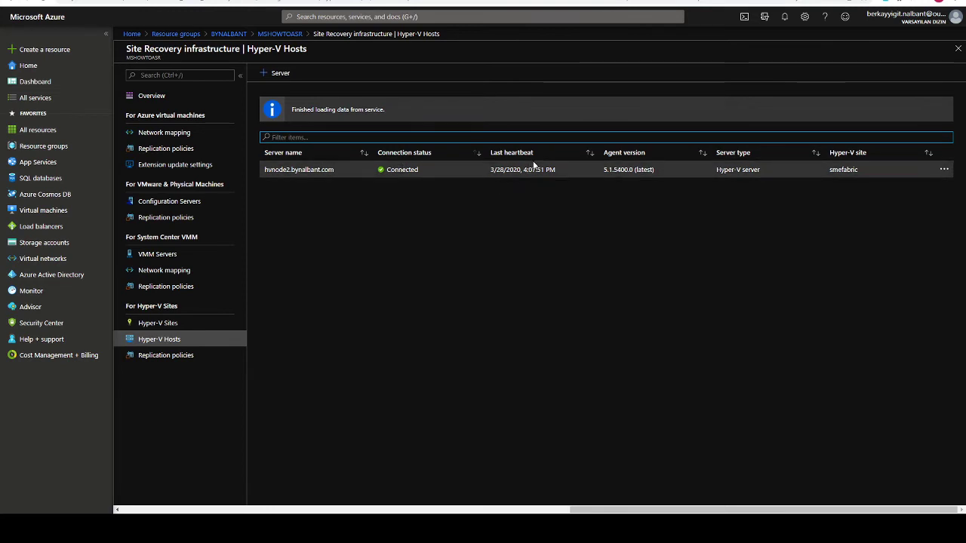
{"action": "left_click_drag", "start_coordinate": [492, 170], "coordinate": [536, 169]}
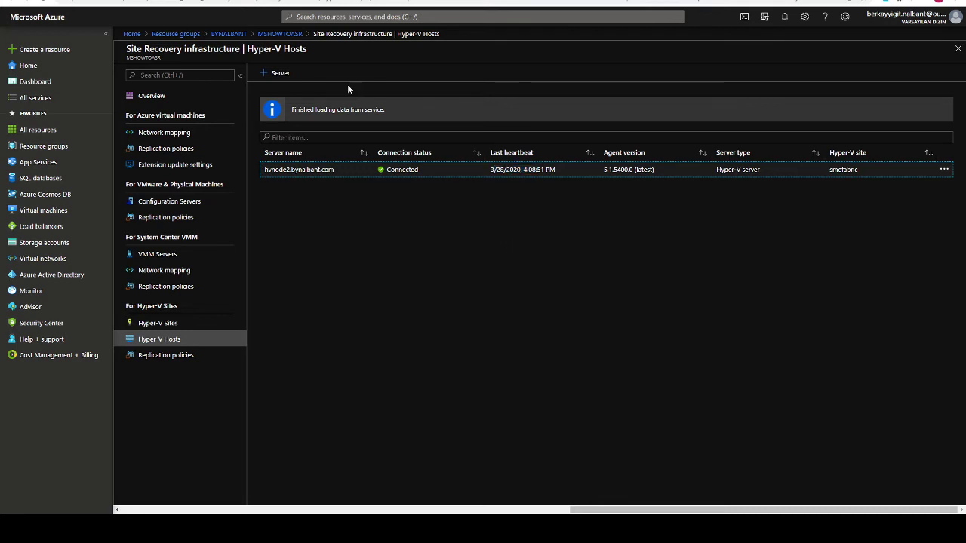
View the vault's Site Recovery getting-started page, then reopen the MSHOWTOASR overview from its resource group
{"action": "left_click", "coordinate": [279, 34]}
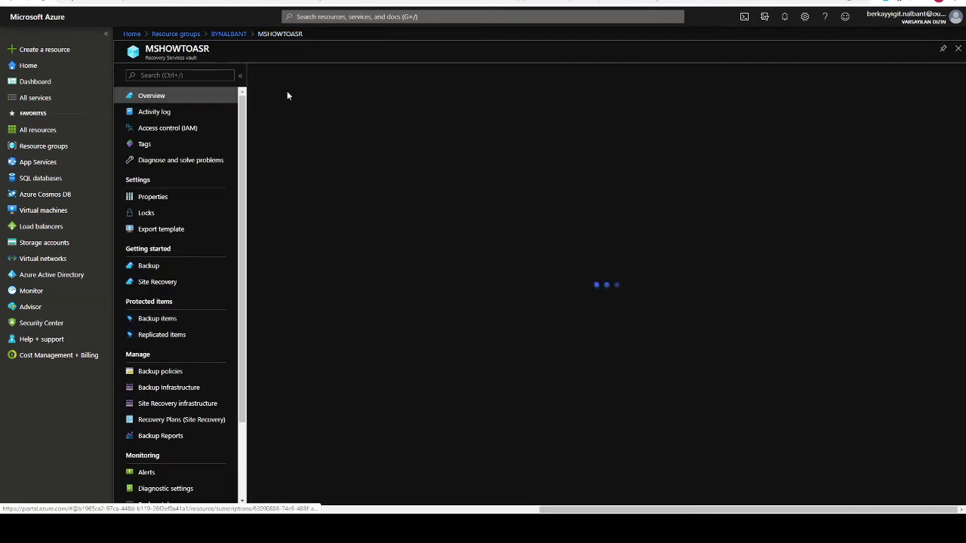
{"action": "left_click", "coordinate": [175, 282]}
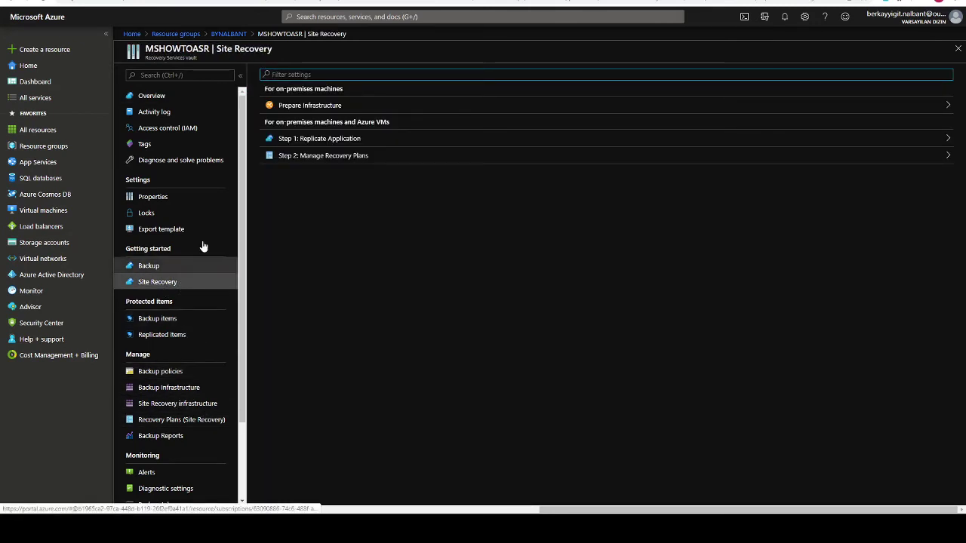
{"action": "left_click", "coordinate": [173, 96]}
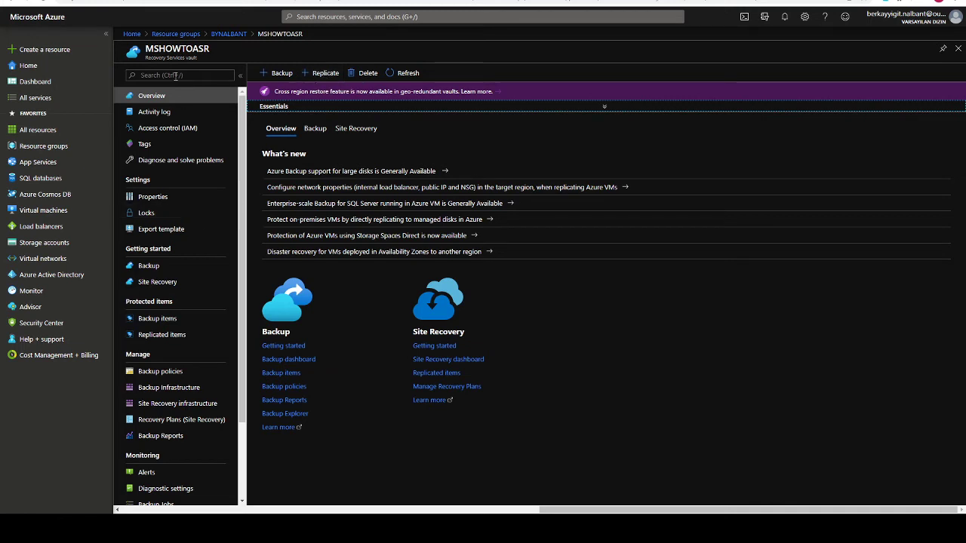
{"action": "left_click", "coordinate": [234, 34]}
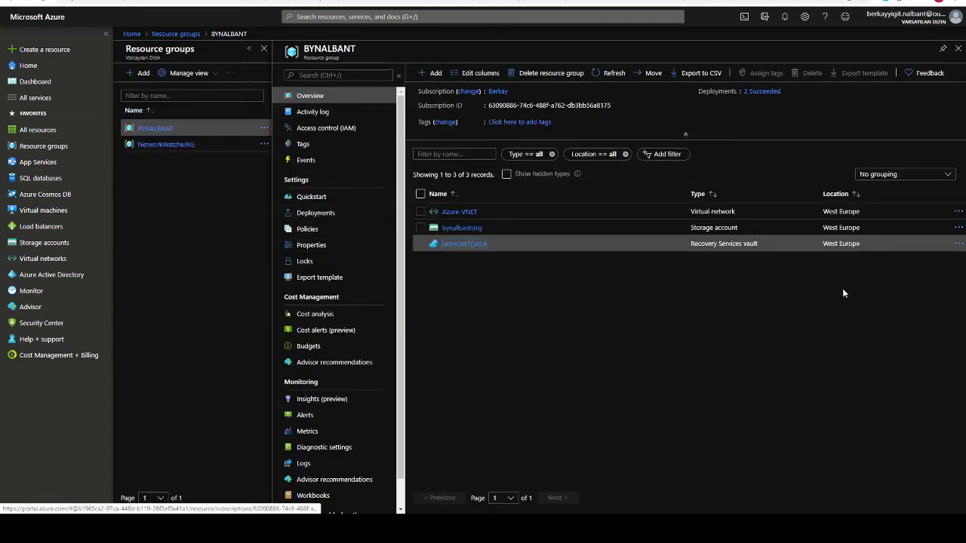
{"action": "left_click", "coordinate": [460, 246]}
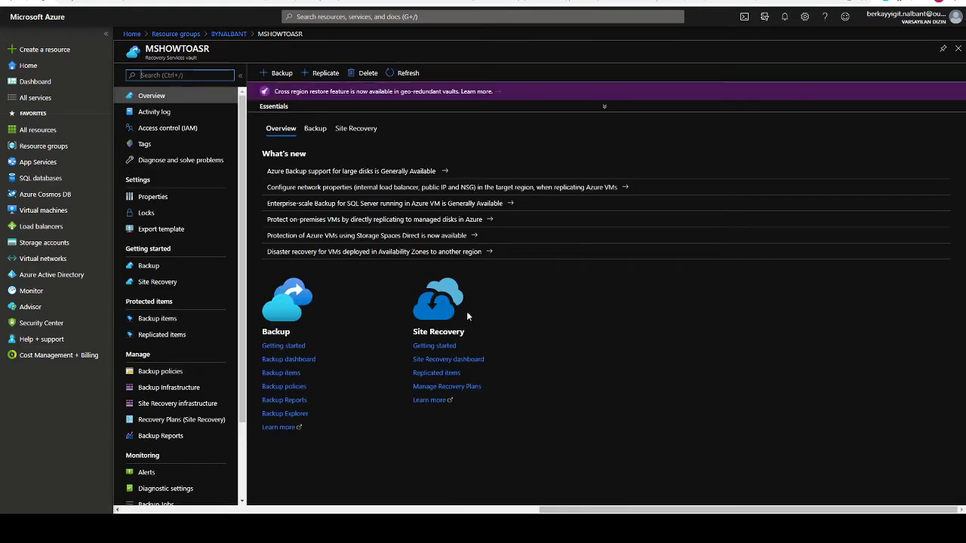
Start enabling replication in the vault and confirm On-premises as the source with smefabric as the source location
{"action": "left_click", "coordinate": [323, 75]}
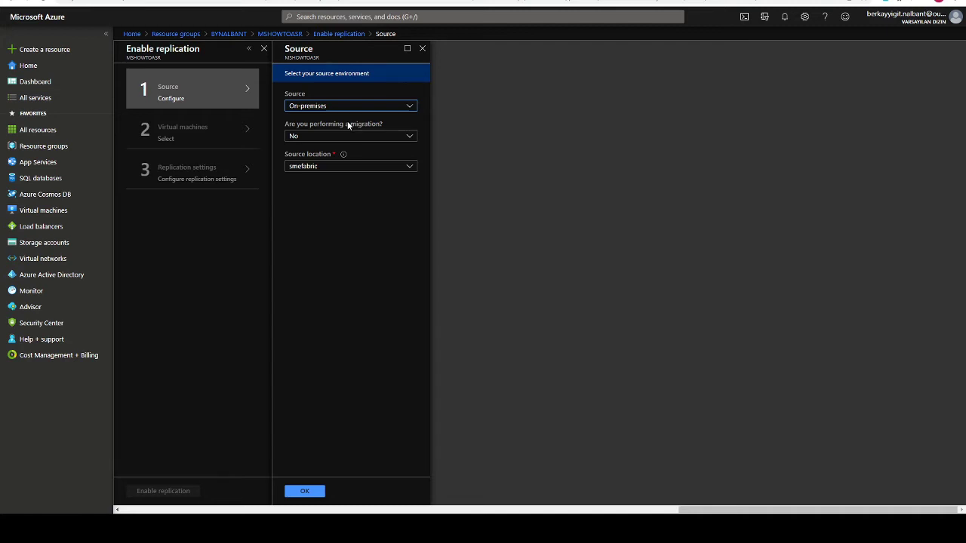
{"action": "left_click", "coordinate": [328, 108]}
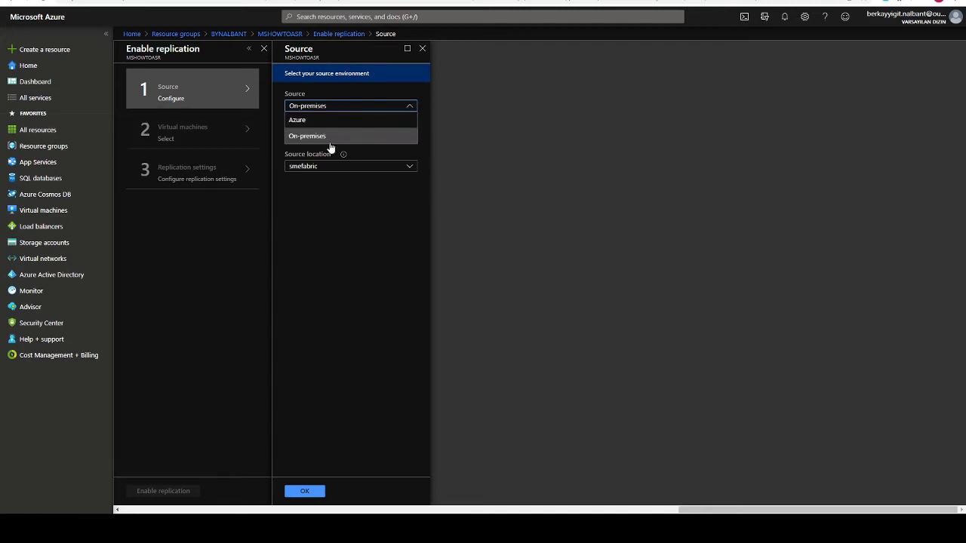
{"action": "left_click", "coordinate": [332, 137]}
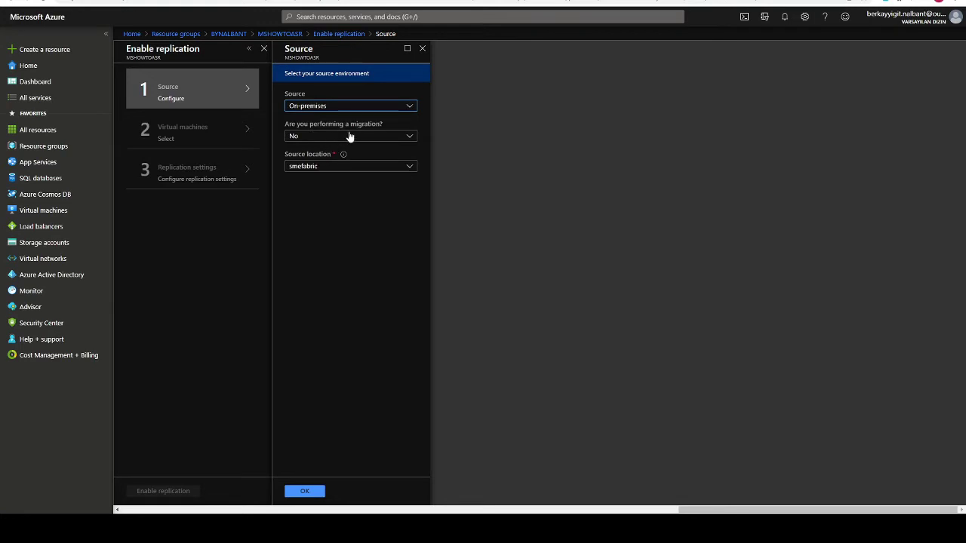
{"action": "left_click", "coordinate": [324, 168]}
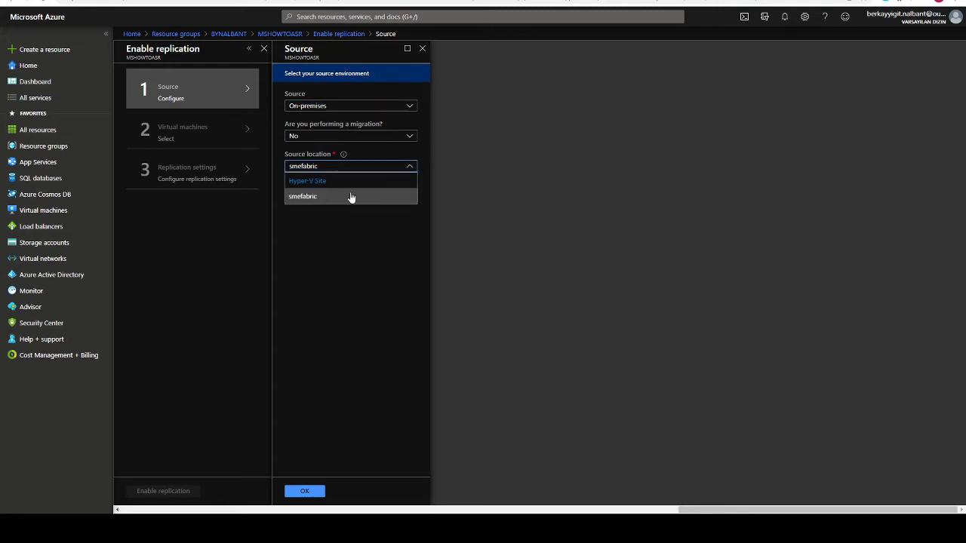
{"action": "left_click", "coordinate": [351, 226]}
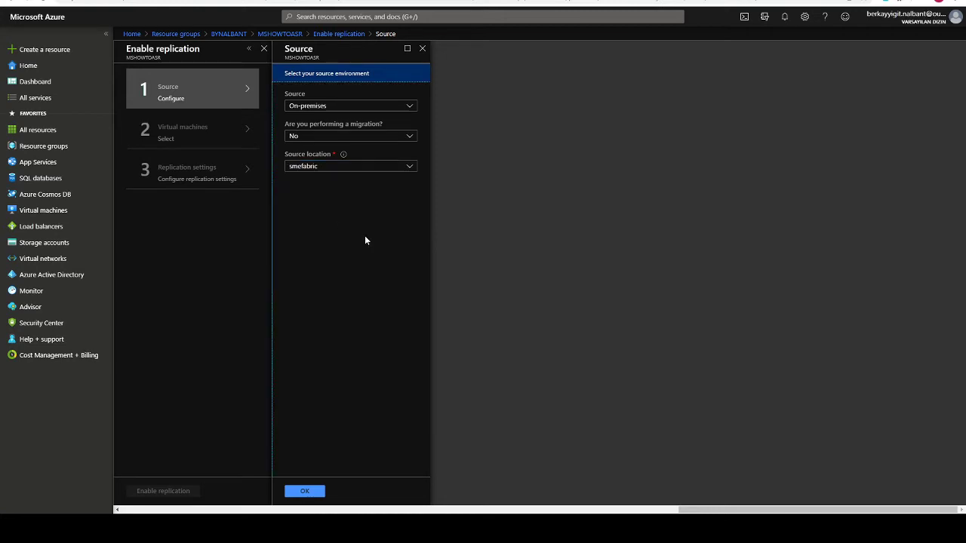
{"action": "left_click", "coordinate": [306, 493]}
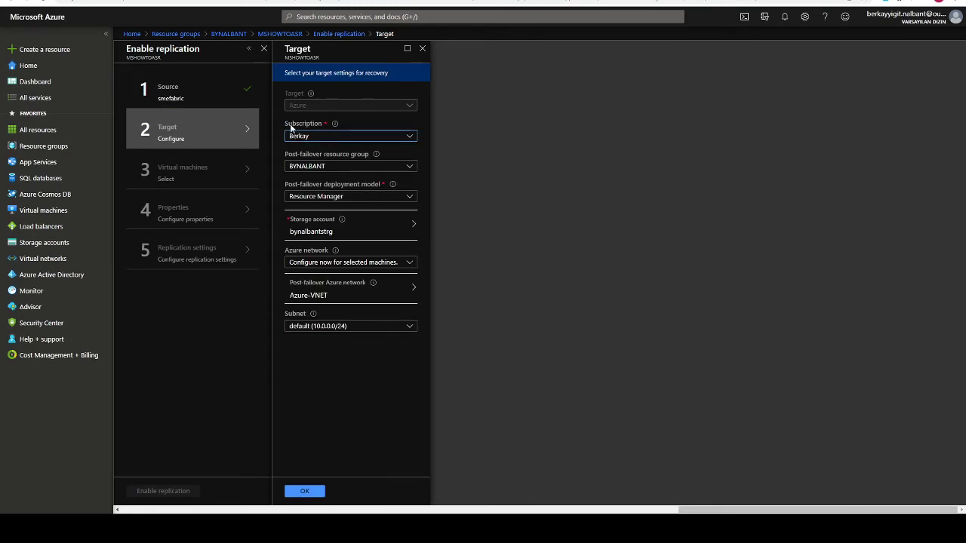
Set the replication target to resource group BYNALBANT, deployment model Resource Manager and storage account bynalbantstrg
{"action": "left_click", "coordinate": [337, 166]}
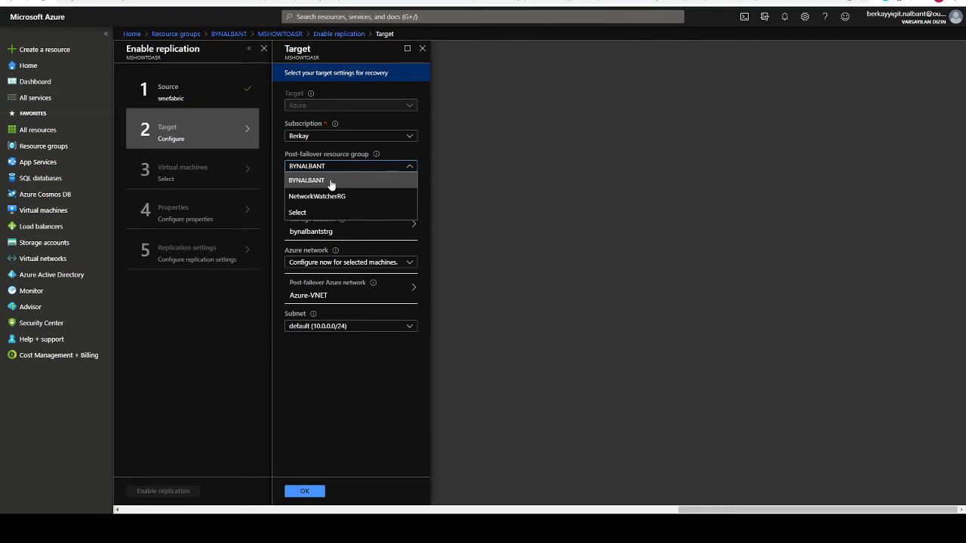
{"action": "left_click", "coordinate": [331, 181]}
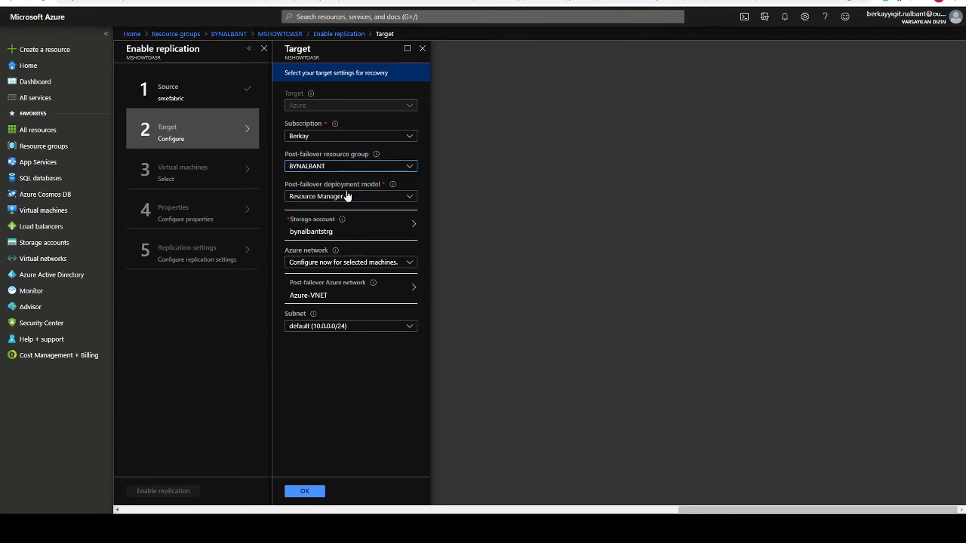
{"action": "left_click", "coordinate": [346, 197]}
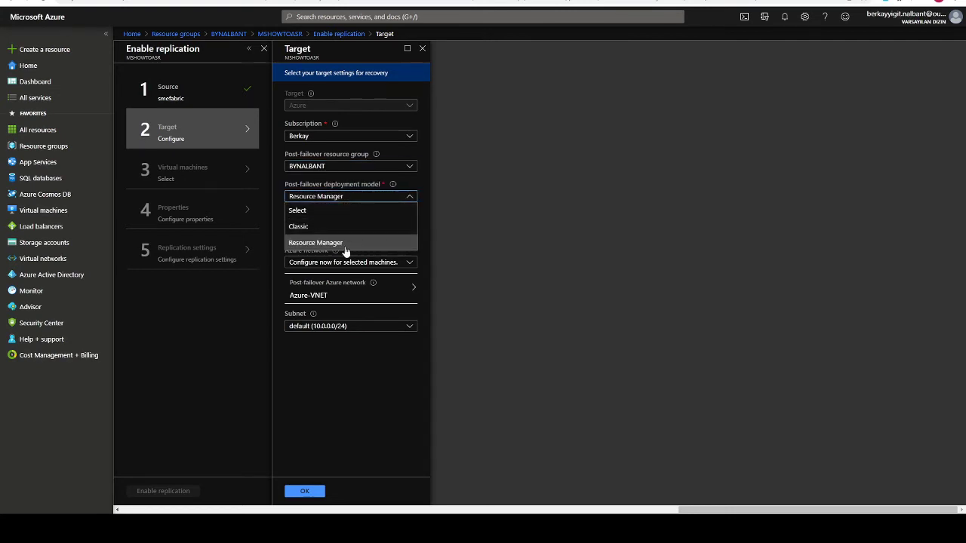
{"action": "left_click", "coordinate": [347, 243]}
{"action": "left_click", "coordinate": [357, 230]}
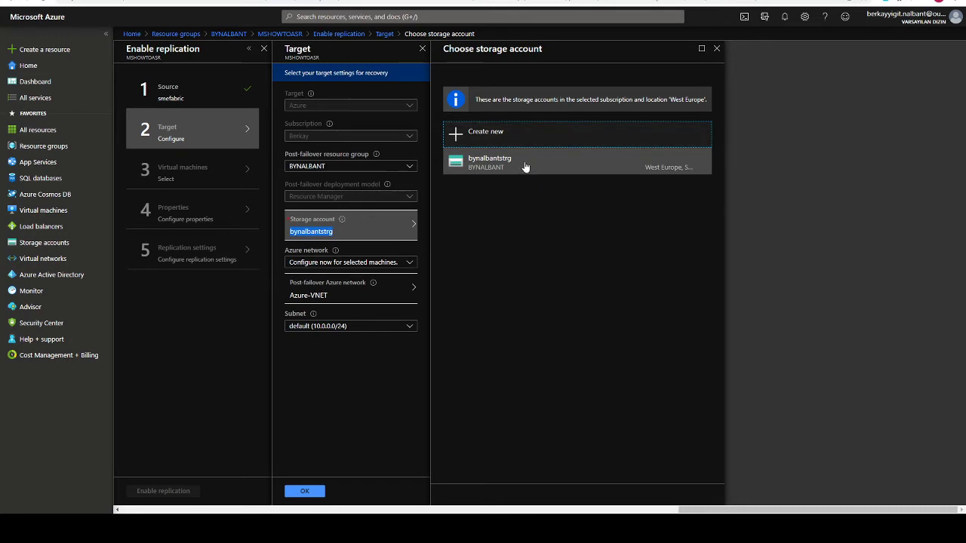
{"action": "left_click", "coordinate": [526, 166]}
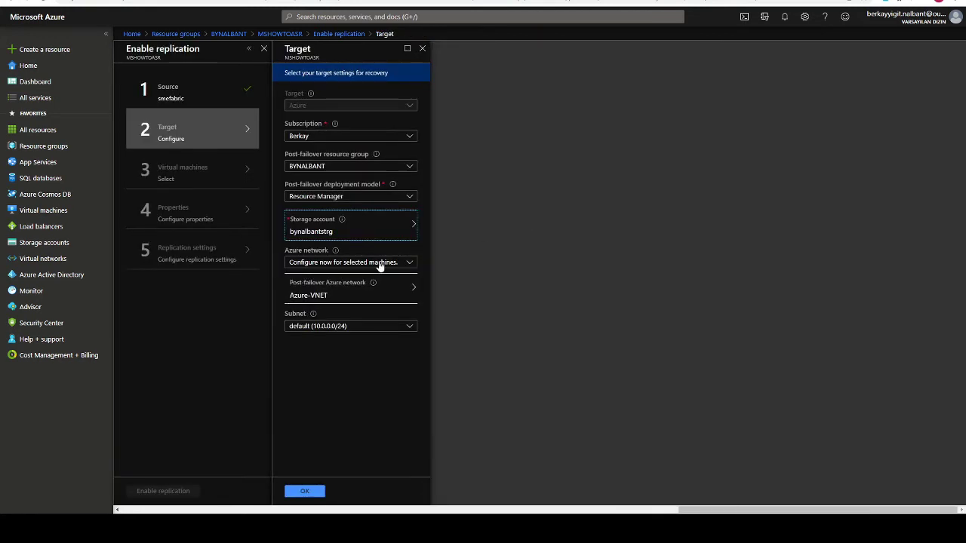
Check the target's Azure network option, try to open the post-failover network selection, and return to the Enable replication overview
{"action": "left_click", "coordinate": [355, 264]}
{"action": "left_click", "coordinate": [354, 258]}
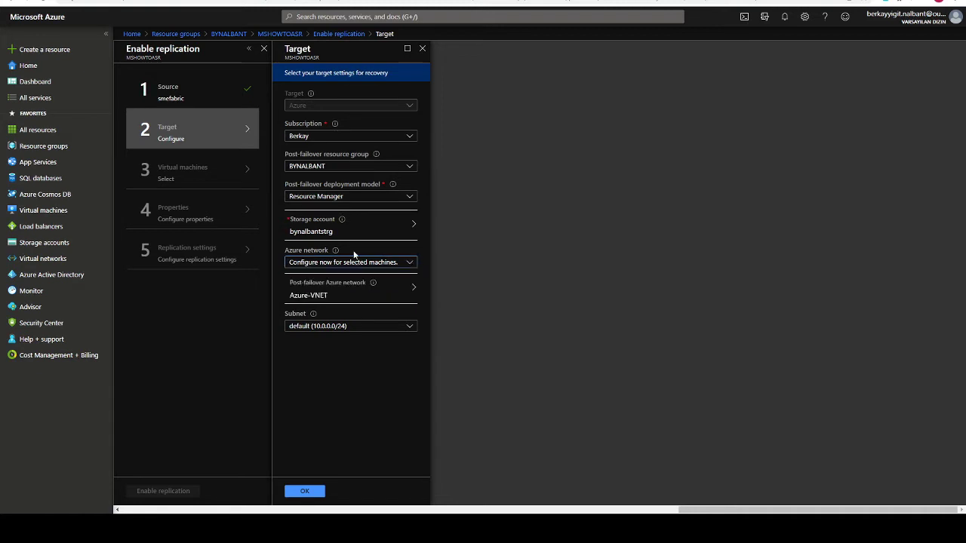
{"action": "left_click", "coordinate": [356, 293]}
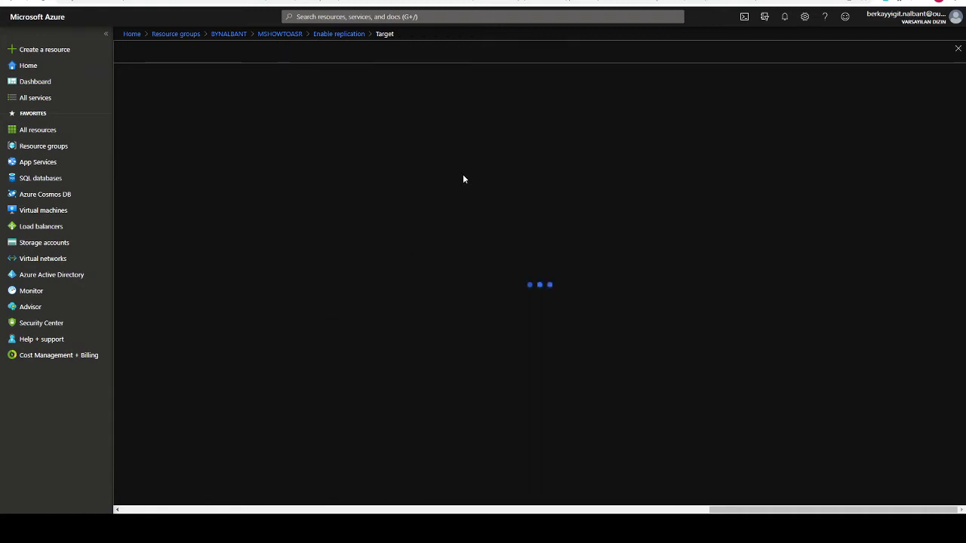
{"action": "left_click", "coordinate": [352, 35]}
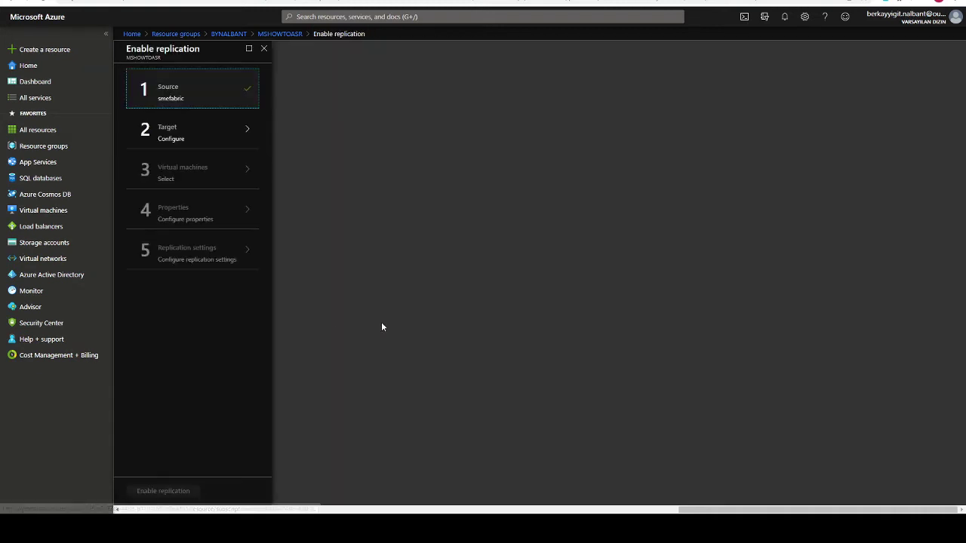
Reopen the replication target settings and confirm Azure-VNET as the post-failover network with subnet default (10.0.0.0/24)
{"action": "left_click", "coordinate": [197, 133]}
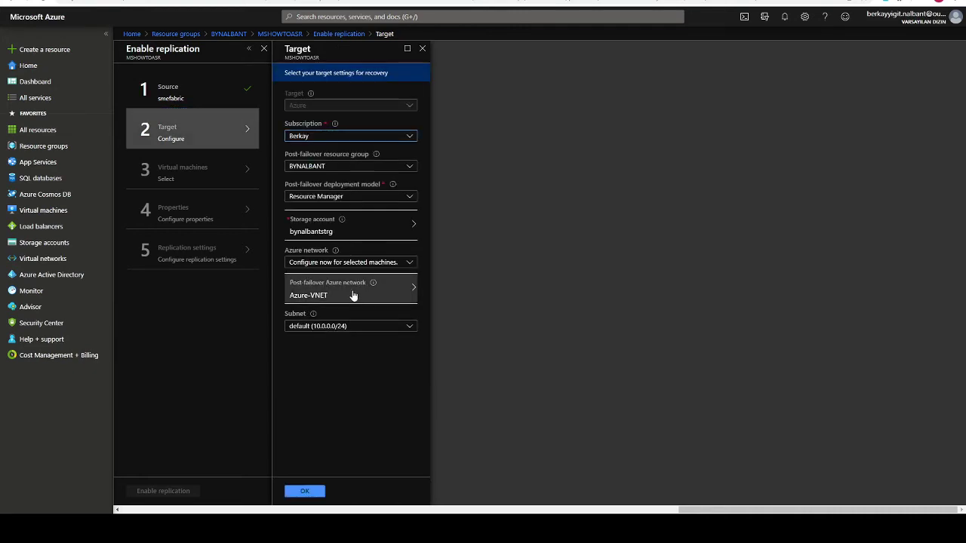
{"action": "left_click", "coordinate": [351, 328]}
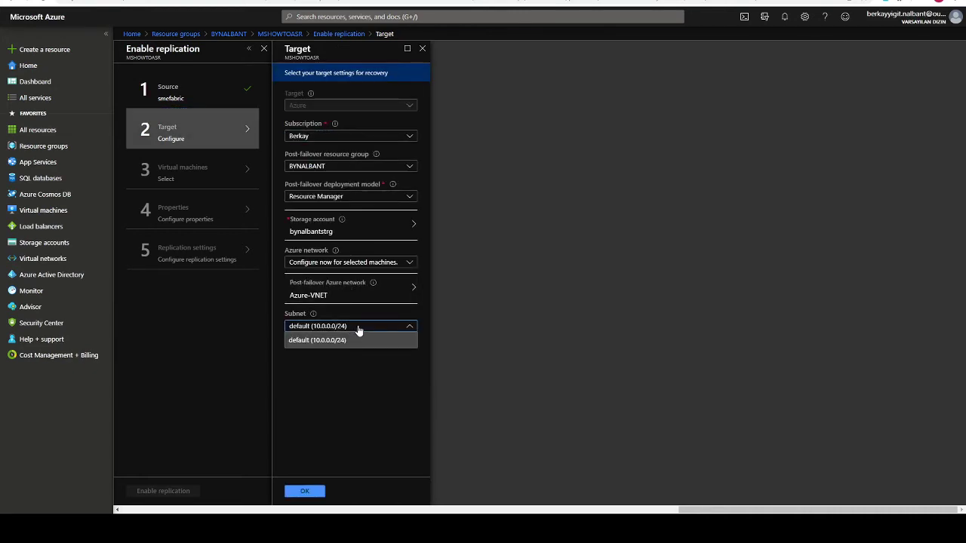
{"action": "left_click", "coordinate": [359, 382]}
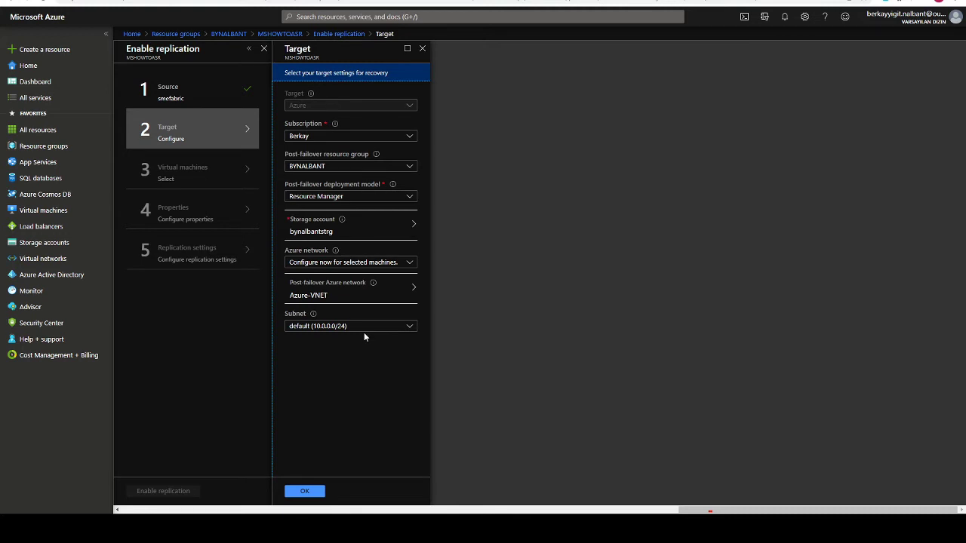
{"action": "left_click", "coordinate": [311, 495]}
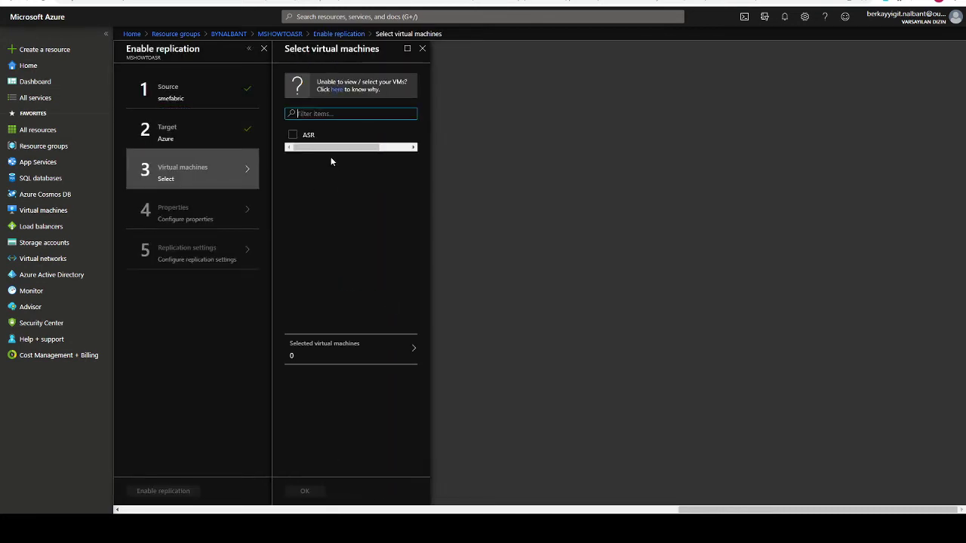
Select the ASR virtual machine and confirm its properties with Windows as default OS type, ASR as OS disk and all disks replicated
{"action": "left_click", "coordinate": [291, 137]}
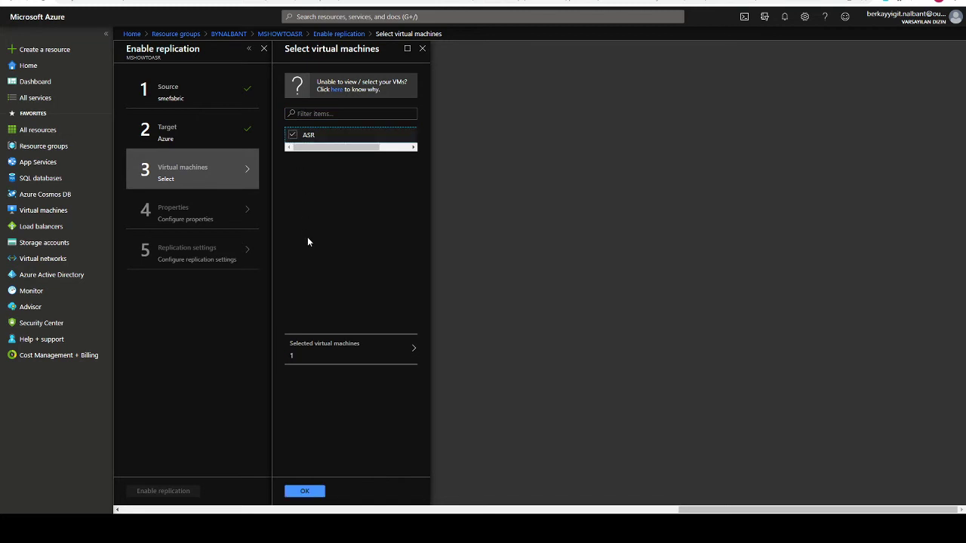
{"action": "left_click", "coordinate": [309, 493]}
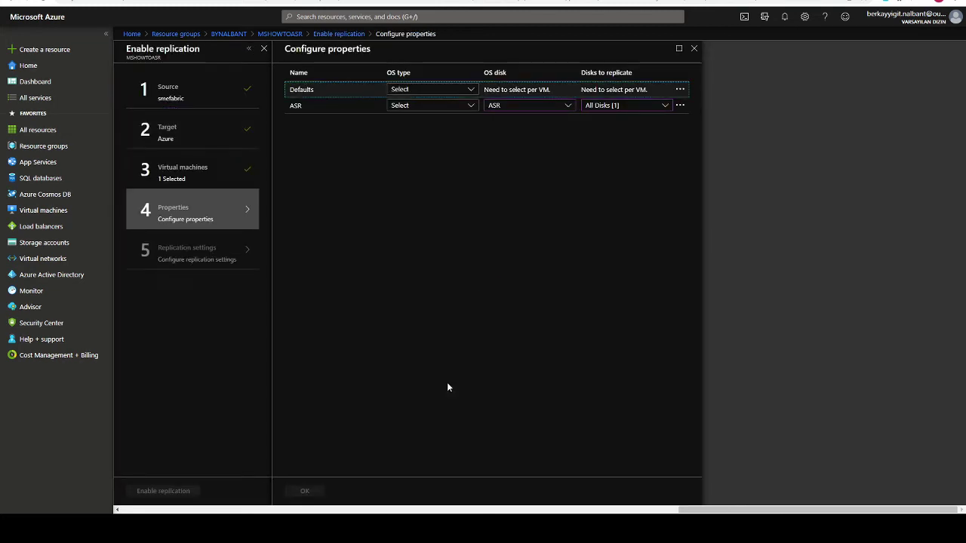
{"action": "left_click", "coordinate": [439, 91]}
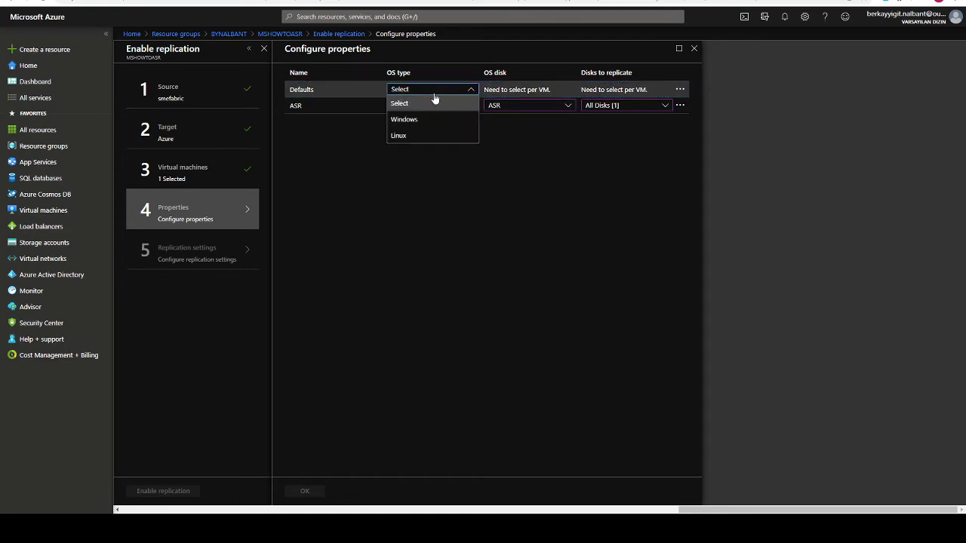
{"action": "left_click", "coordinate": [418, 121]}
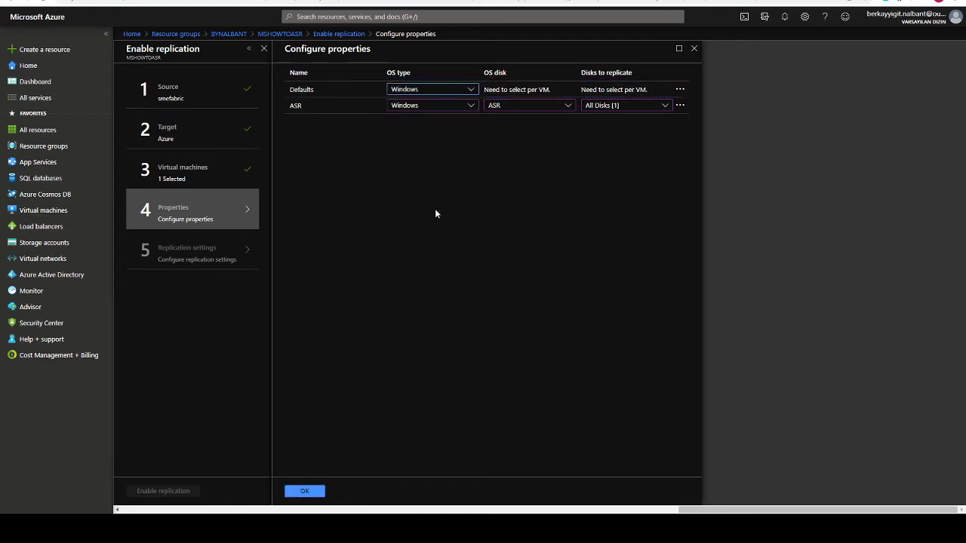
{"action": "left_click", "coordinate": [527, 109]}
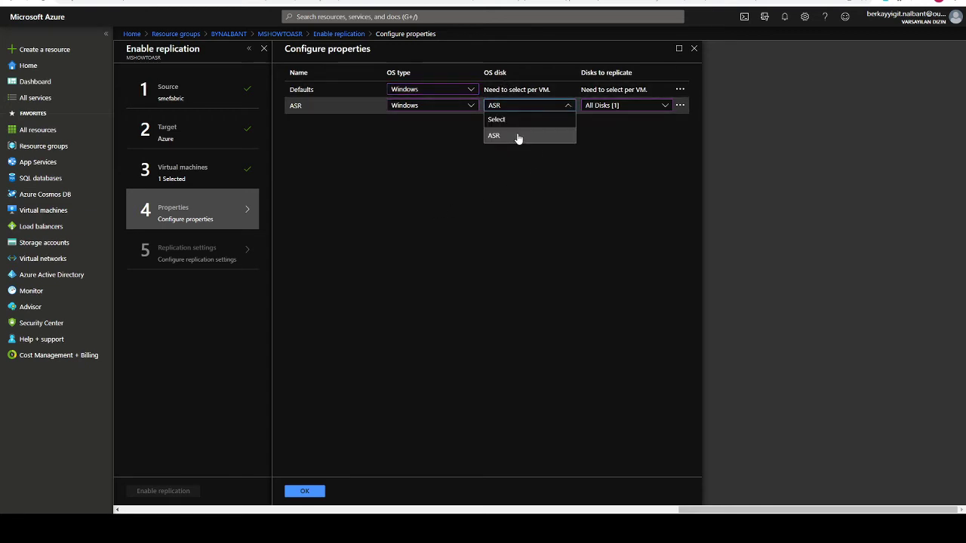
{"action": "left_click", "coordinate": [518, 136]}
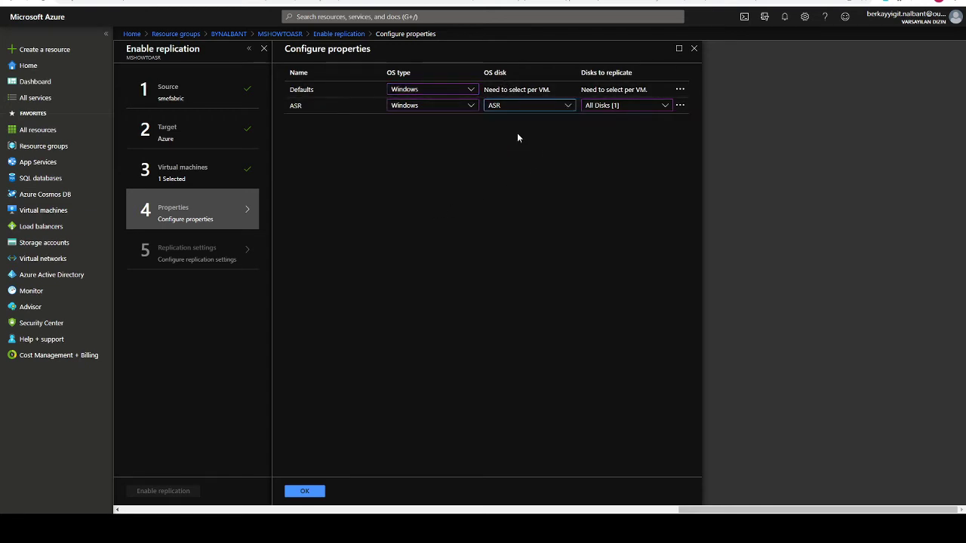
{"action": "left_click", "coordinate": [624, 108]}
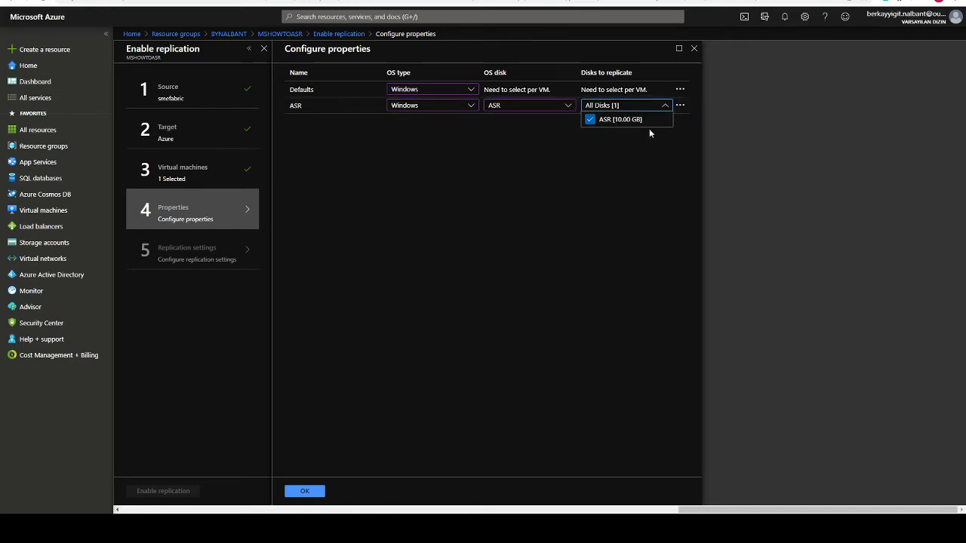
{"action": "left_click", "coordinate": [616, 235]}
{"action": "left_click", "coordinate": [311, 495]}
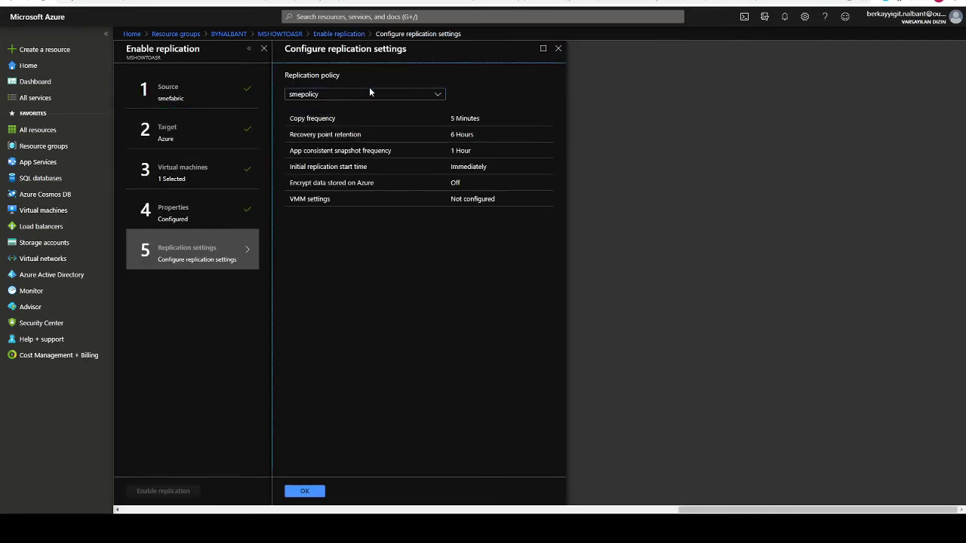
Confirm smepolicy as the replication policy and enable replication
{"action": "left_click", "coordinate": [370, 92]}
{"action": "left_click", "coordinate": [428, 297]}
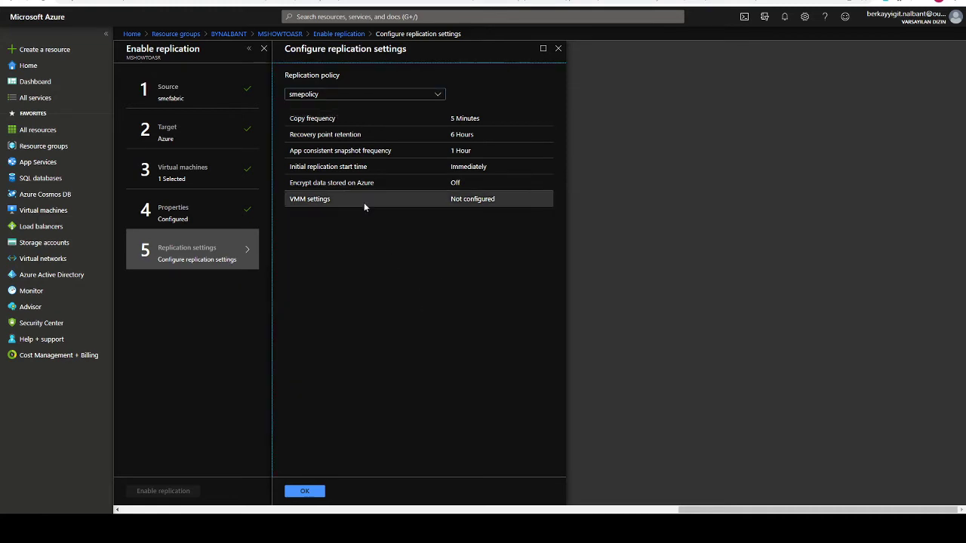
{"action": "left_click", "coordinate": [306, 492]}
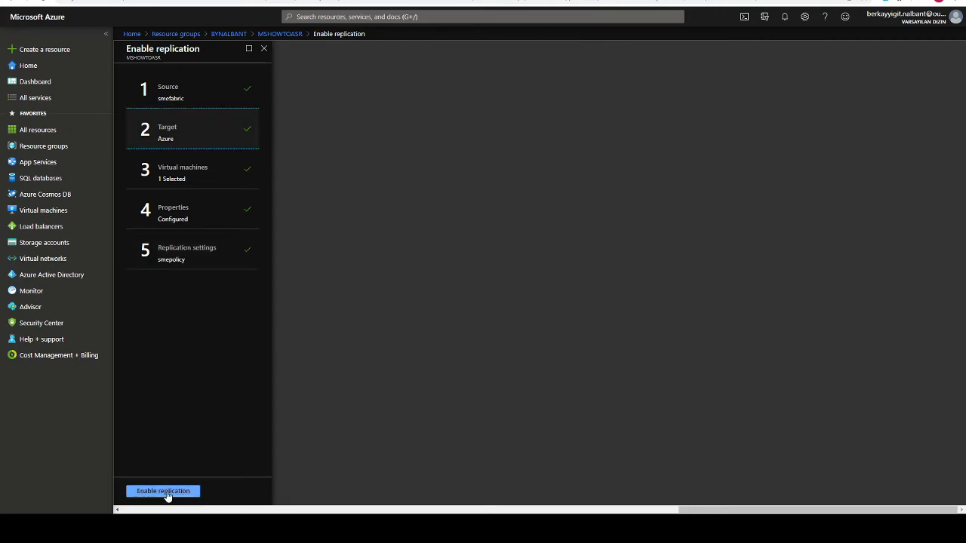
{"action": "left_click", "coordinate": [166, 492]}
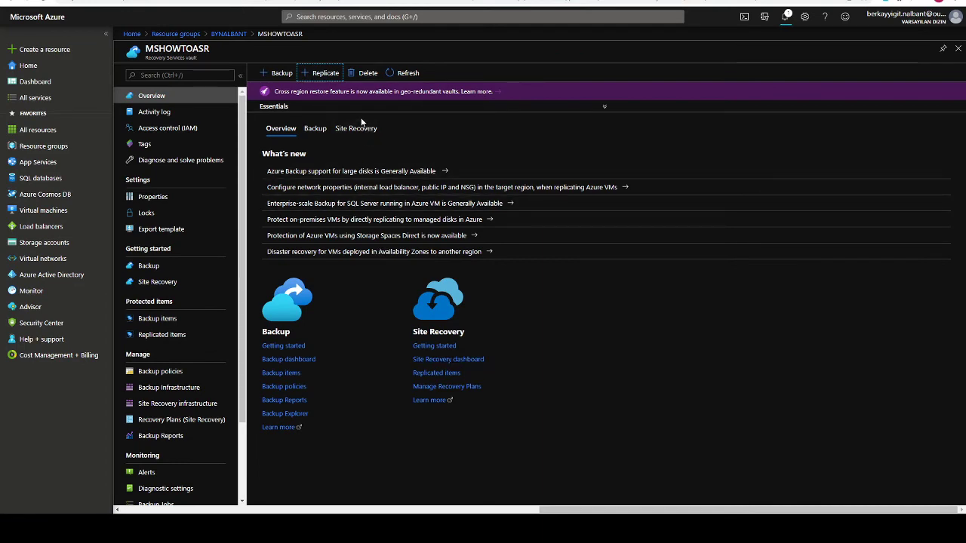
View the vault's Site Recovery dashboard, then switch to the remote Hyper-V Manager and examine the ASR virtual machine's replication status
{"action": "left_click", "coordinate": [357, 128]}
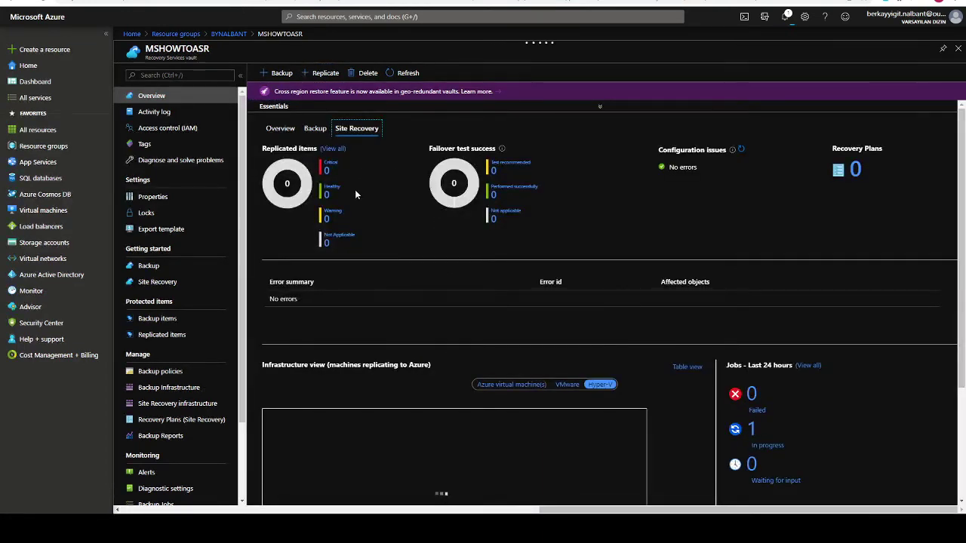
{"action": "scroll", "coordinate": [761, 429], "scroll_direction": "down", "scroll_amount": 2}
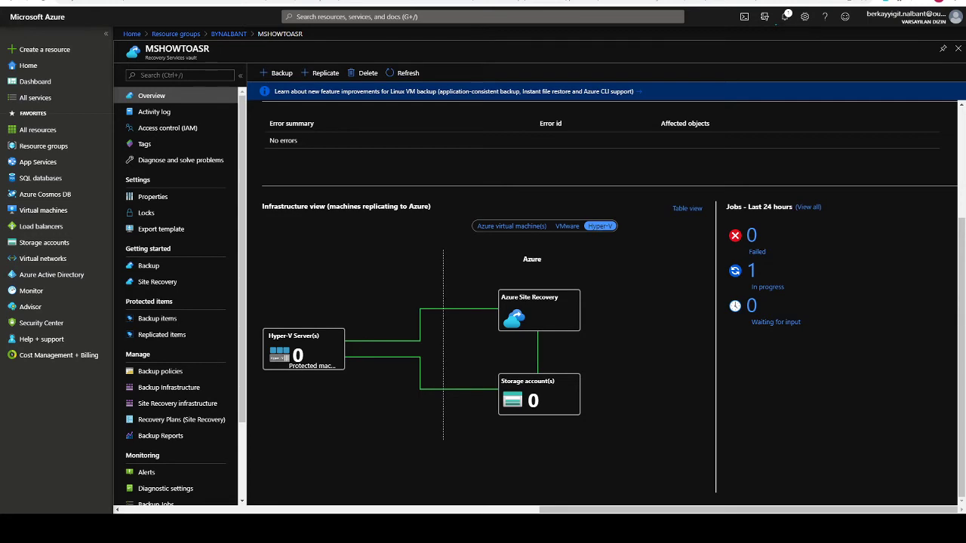
{"action": "left_click_drag", "start_coordinate": [965, 123], "coordinate": [554, 108]}
{"action": "left_click_drag", "start_coordinate": [835, 440], "coordinate": [928, 469]}
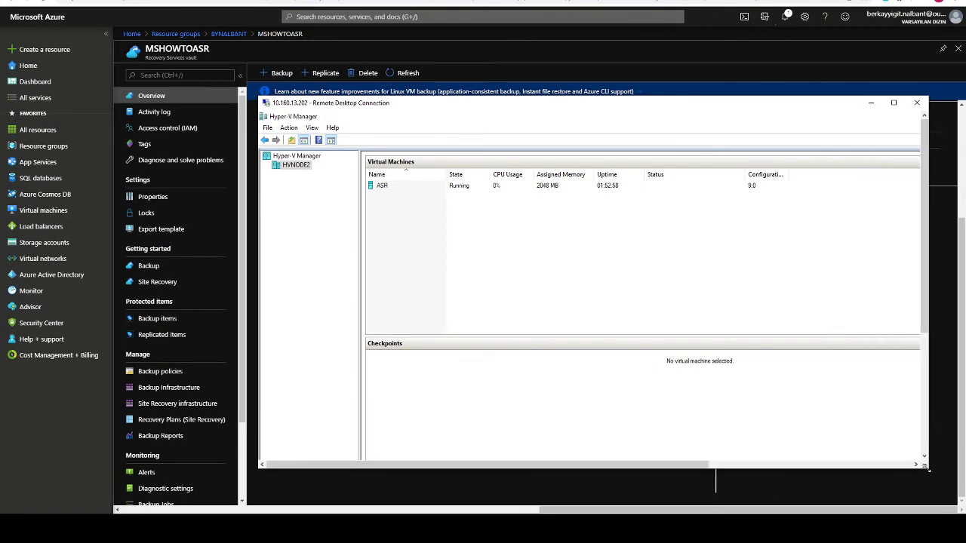
{"action": "left_click_drag", "start_coordinate": [745, 174], "coordinate": [695, 181]}
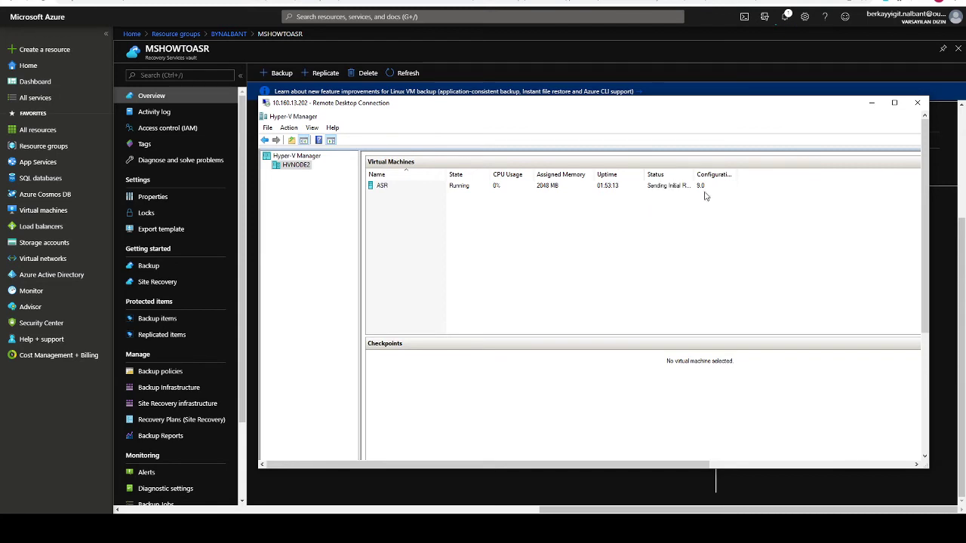
{"action": "left_click_drag", "start_coordinate": [693, 174], "coordinate": [744, 176]}
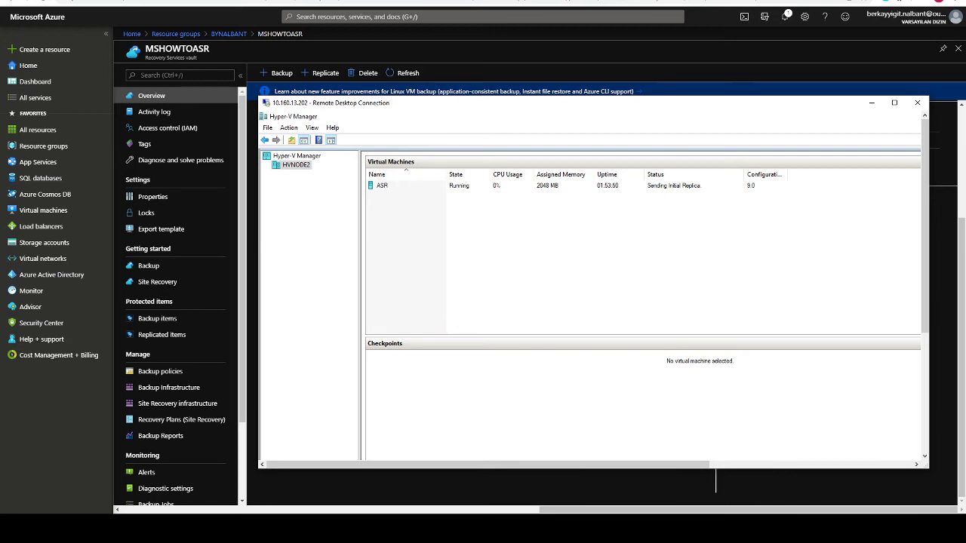
{"action": "left_click_drag", "start_coordinate": [688, 97], "coordinate": [688, 252]}
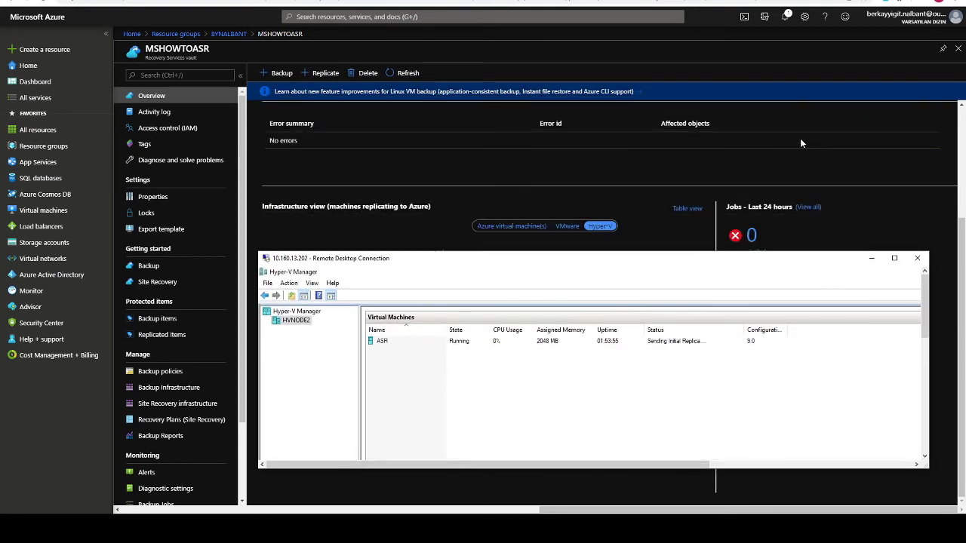
Check the portal notifications and the in-progress Site Recovery jobs, then return to the MSHOWTOASR dashboard and refresh it
{"action": "left_click", "coordinate": [785, 15]}
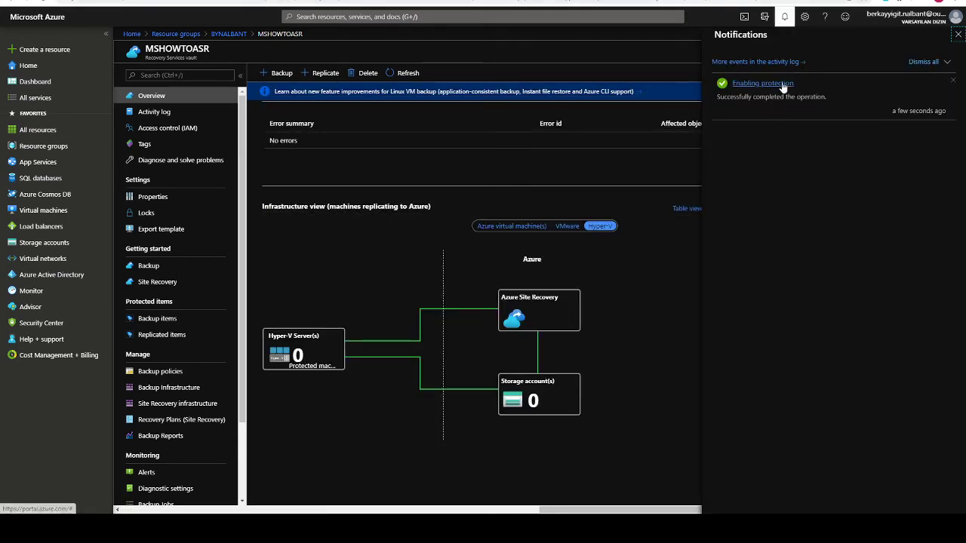
{"action": "left_click", "coordinate": [959, 34]}
{"action": "left_click", "coordinate": [759, 288]}
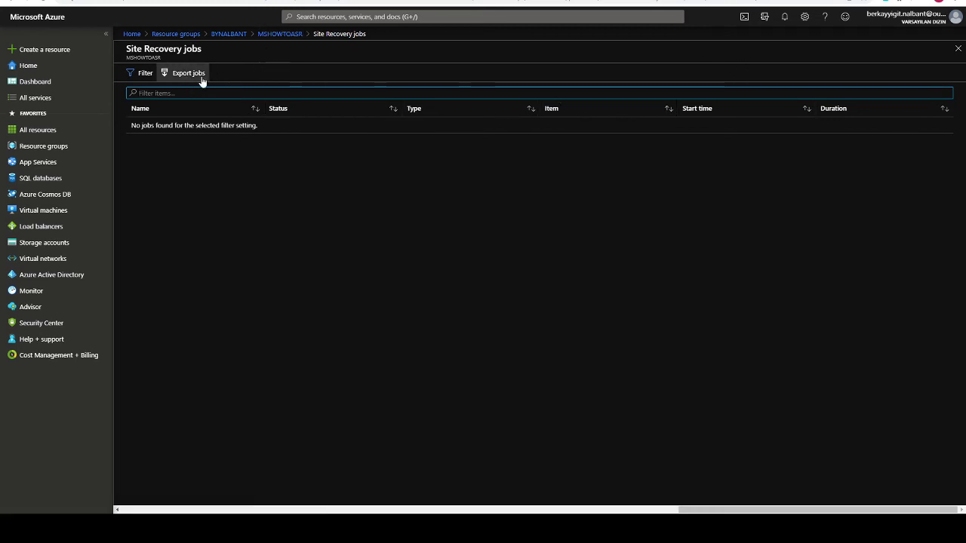
{"action": "left_click", "coordinate": [290, 35]}
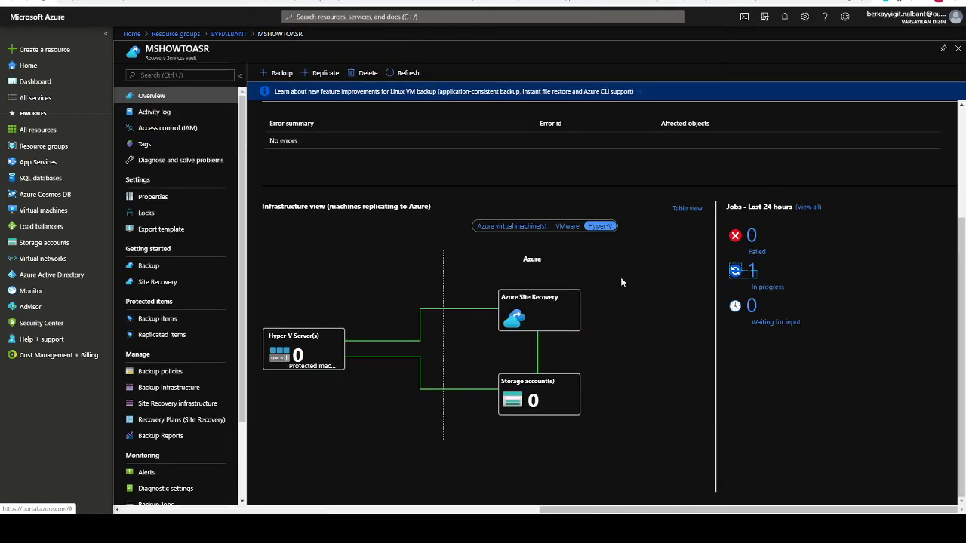
{"action": "left_click", "coordinate": [411, 76]}
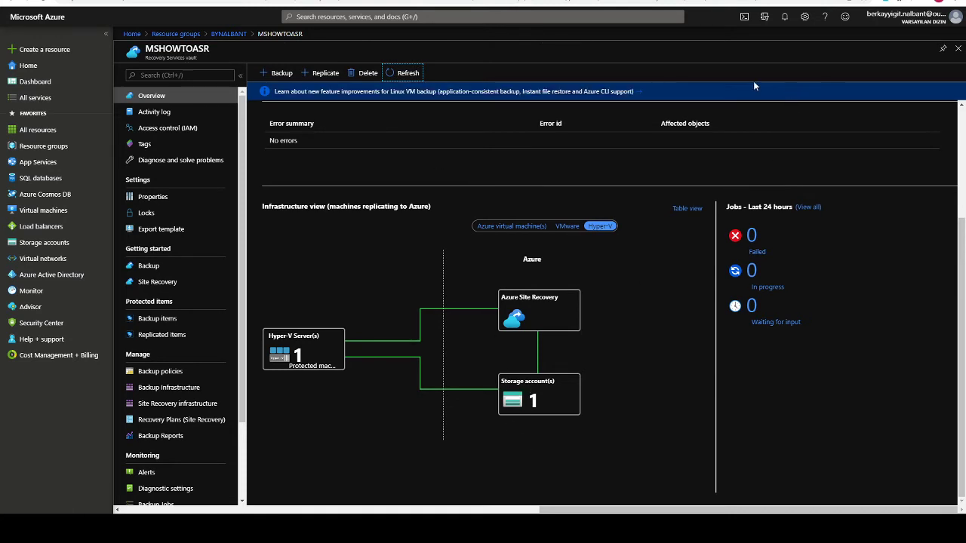
Open the replicated items from the Hyper-V servers tile and compare ASR's synchronization status with its status in the remote Hyper-V Manager
{"action": "left_click", "coordinate": [191, 100]}
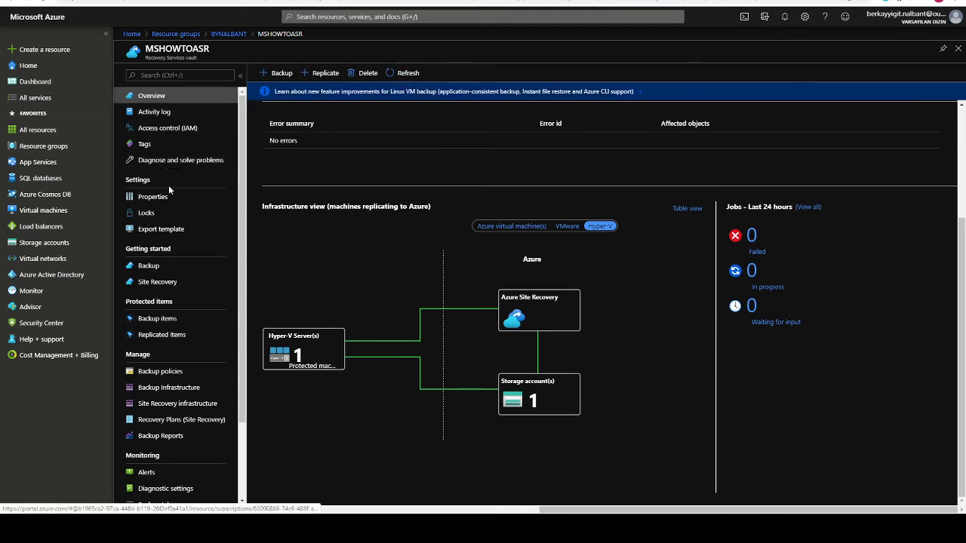
{"action": "left_click", "coordinate": [310, 354]}
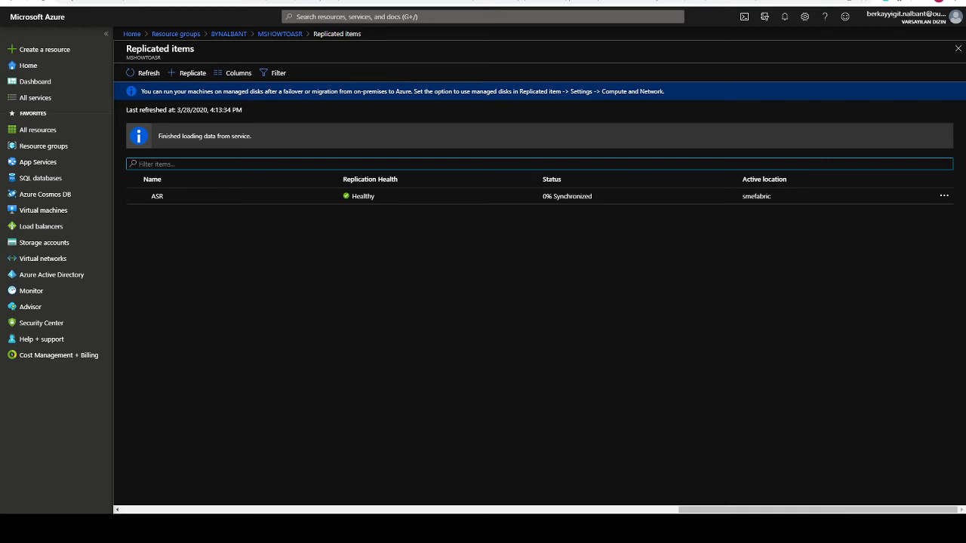
{"action": "key", "text": "alt+Tab"}
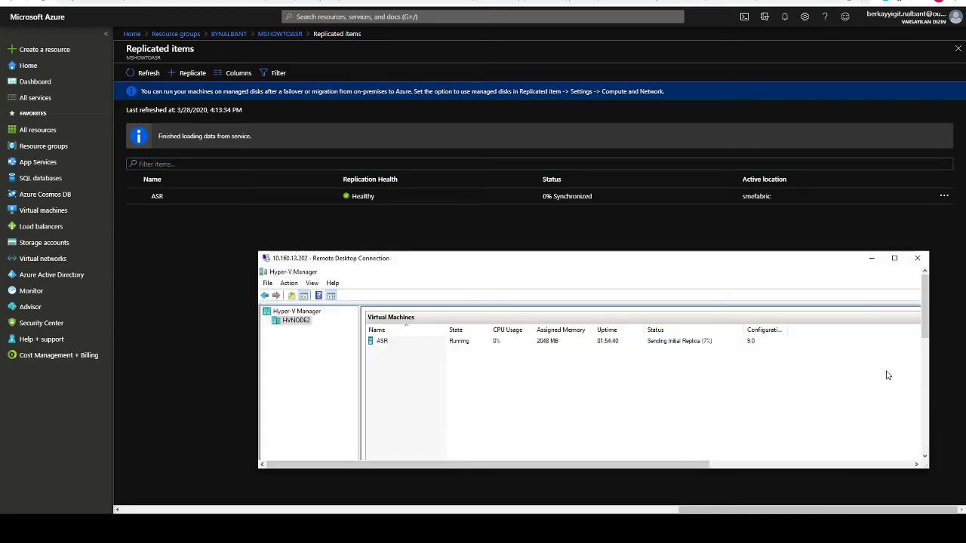
{"action": "left_click_drag", "start_coordinate": [721, 265], "coordinate": [608, 253]}
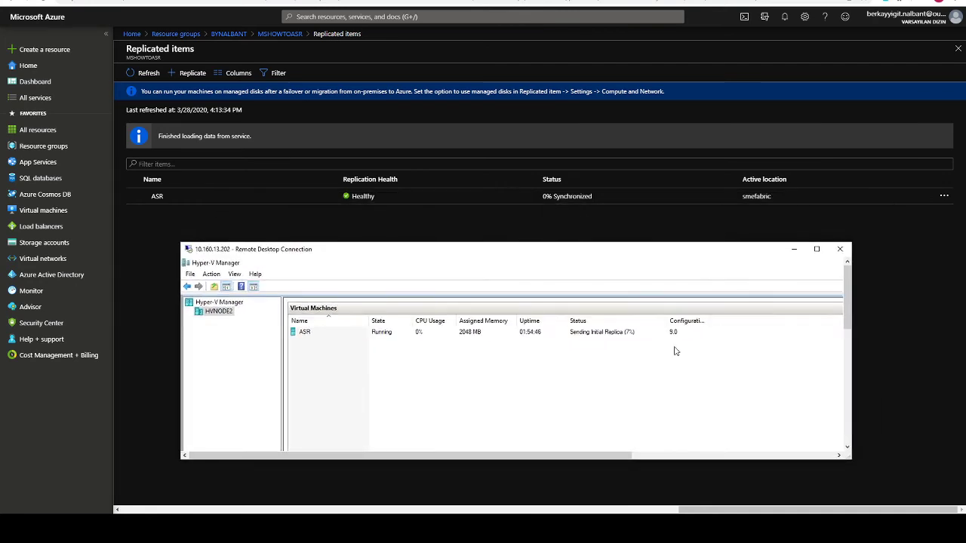
{"action": "left_click_drag", "start_coordinate": [667, 321], "coordinate": [653, 321]}
Reopen the MSHOWTOASR vault from the BYNALBANT resource group and view its Site Recovery recovery plans
{"action": "left_click", "coordinate": [286, 35]}
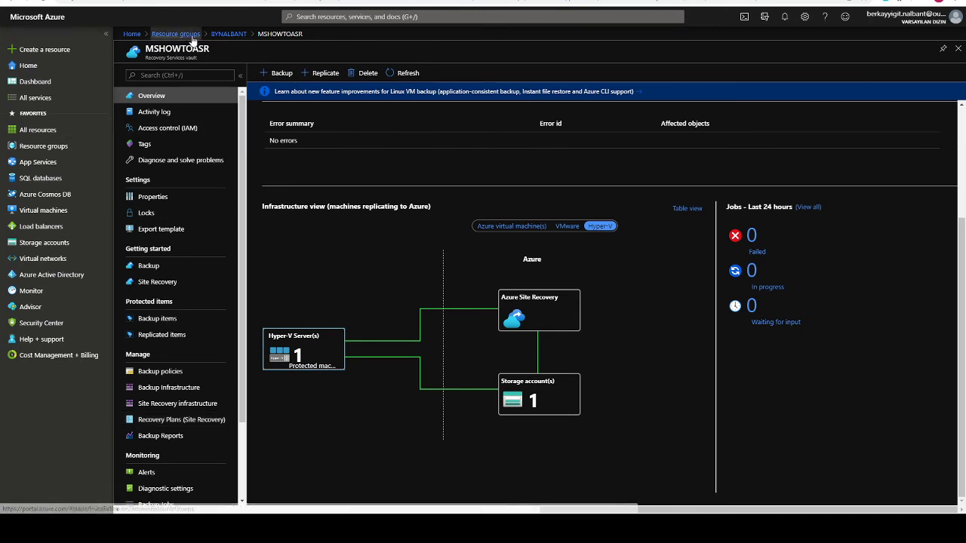
{"action": "left_click", "coordinate": [229, 34]}
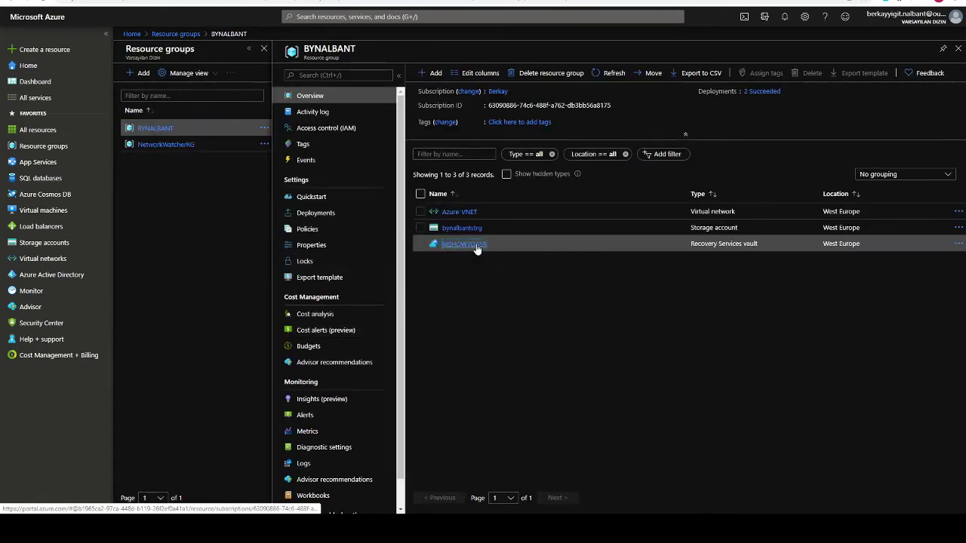
{"action": "left_click", "coordinate": [468, 245]}
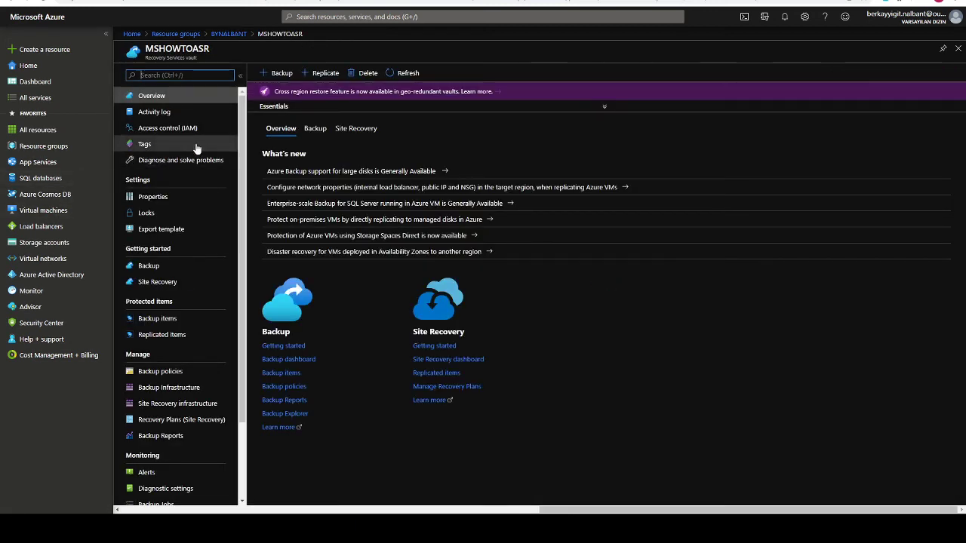
{"action": "scroll", "coordinate": [195, 148], "scroll_direction": "down", "scroll_amount": 3}
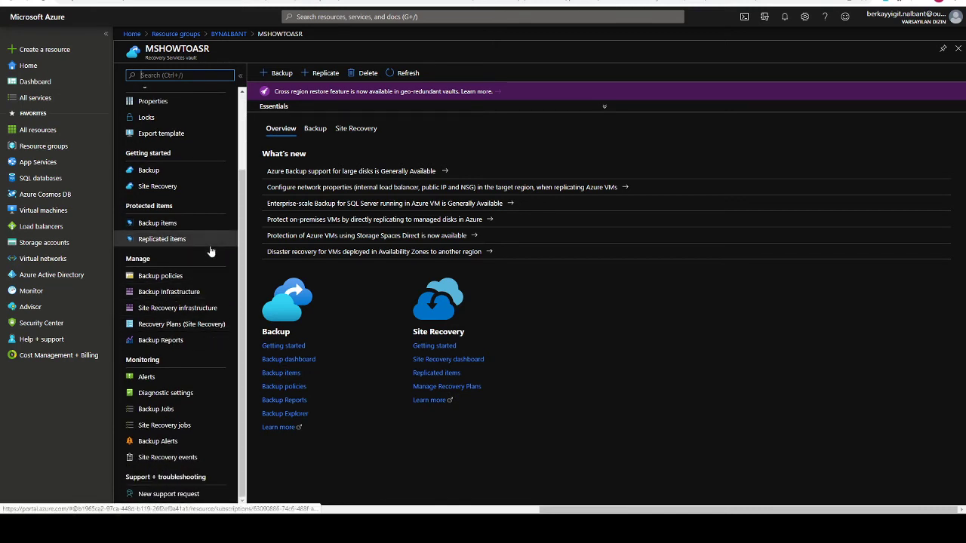
{"action": "left_click", "coordinate": [211, 326]}
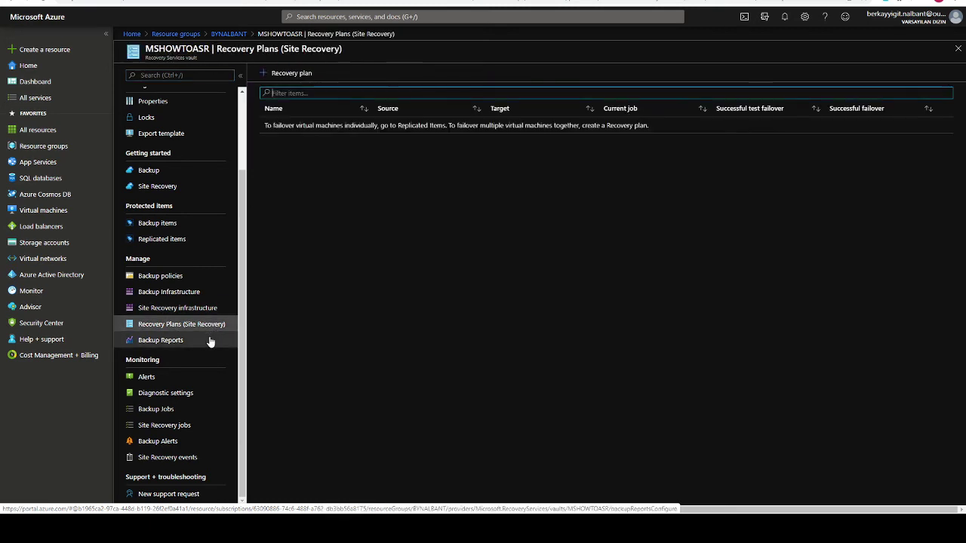